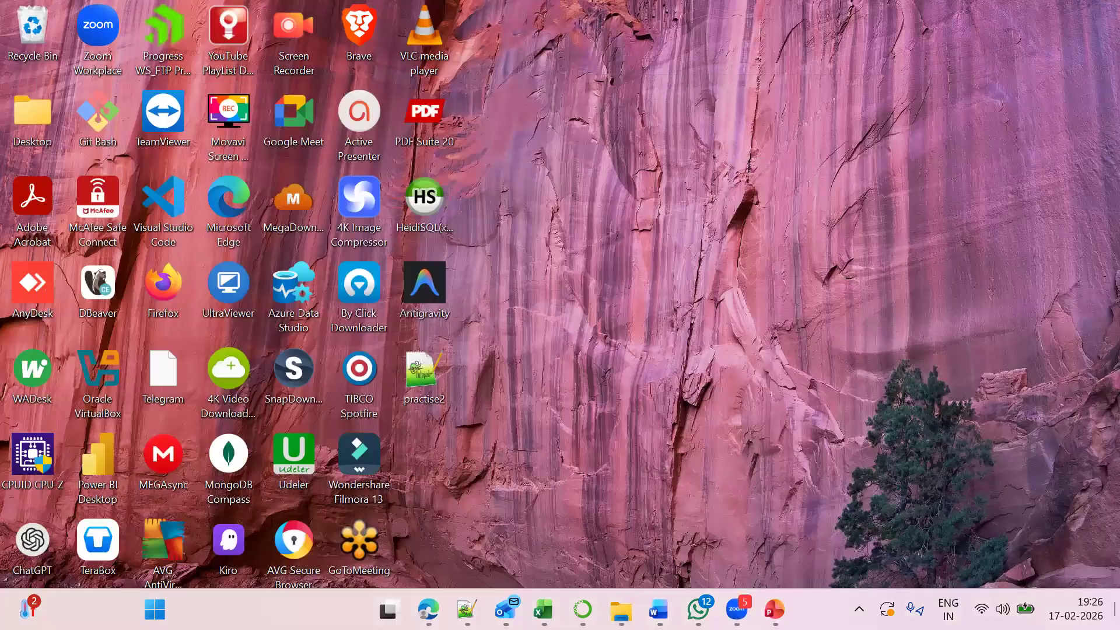
pyautogui.moveTo(429, 610)
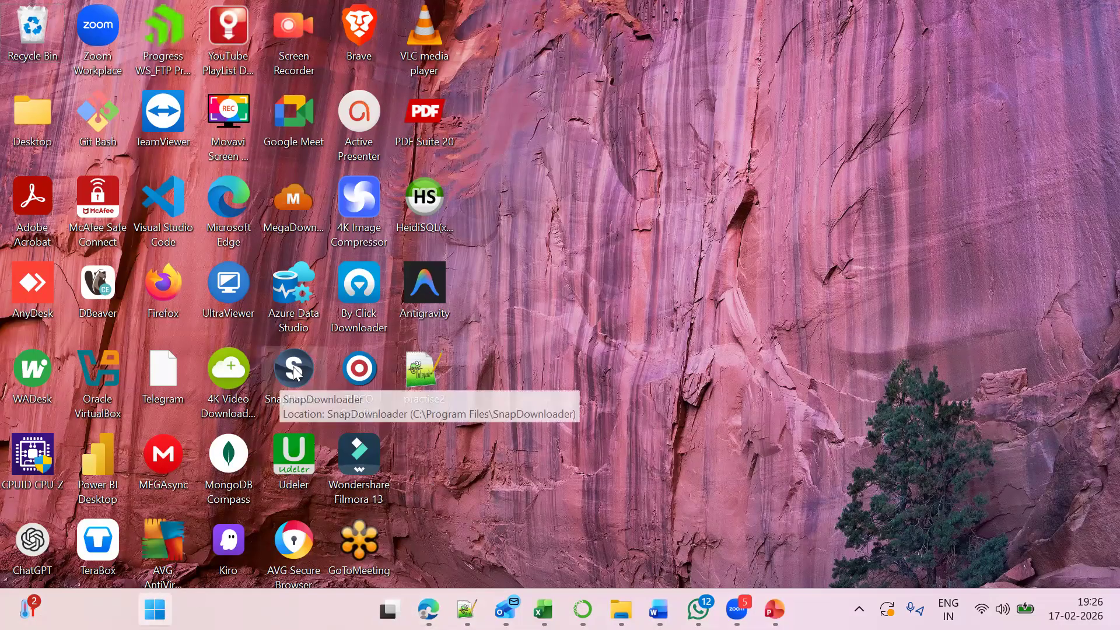
pyautogui.click(154, 609)
pyautogui.press('Down')
pyautogui.press('Down')
pyautogui.press('Down')
pyautogui.press('Right')
pyautogui.press('Up')
pyautogui.press('Up')
pyautogui.press('Up')
pyautogui.press('Right')
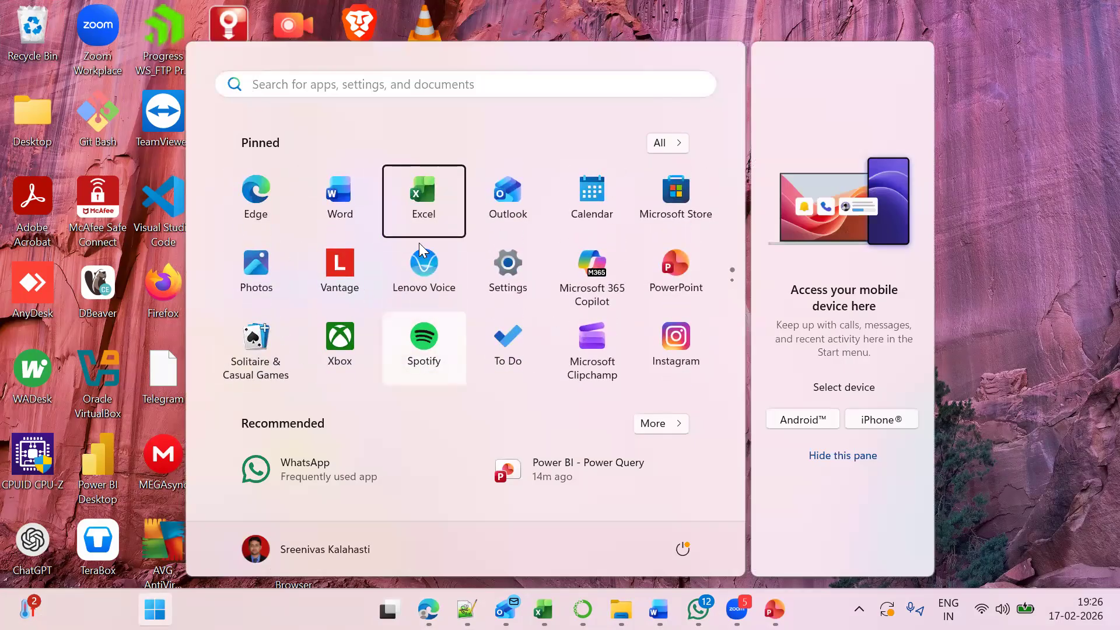
pyautogui.press('Escape')
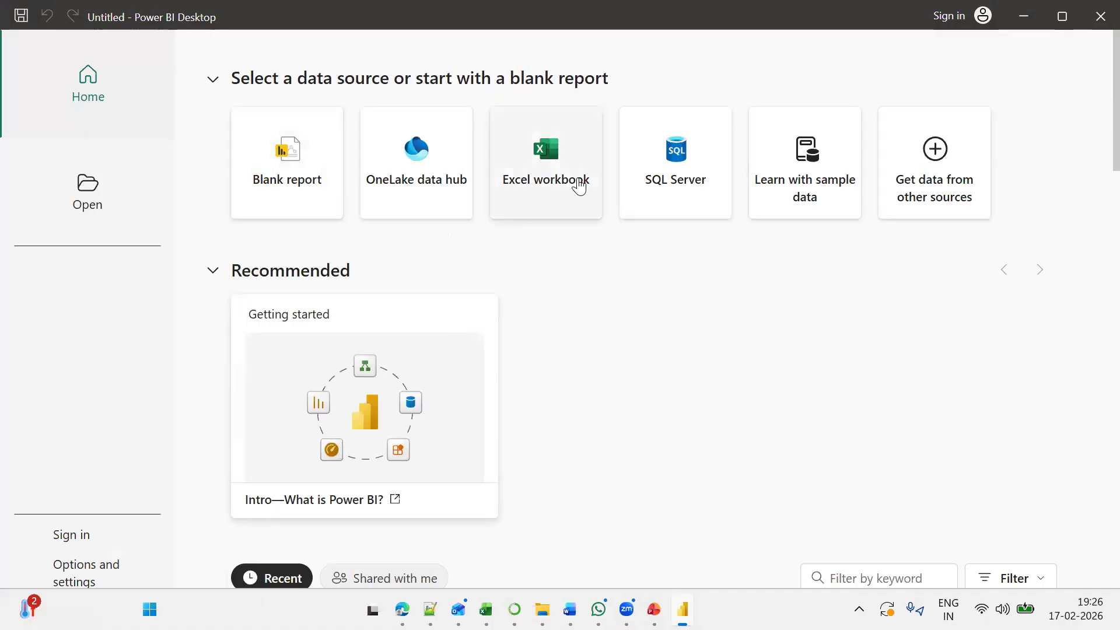
# Connect the report to the Excel workbook PBI_DIY_BDCS_Sales as its data source
pyautogui.scroll(-4, 455, 380)
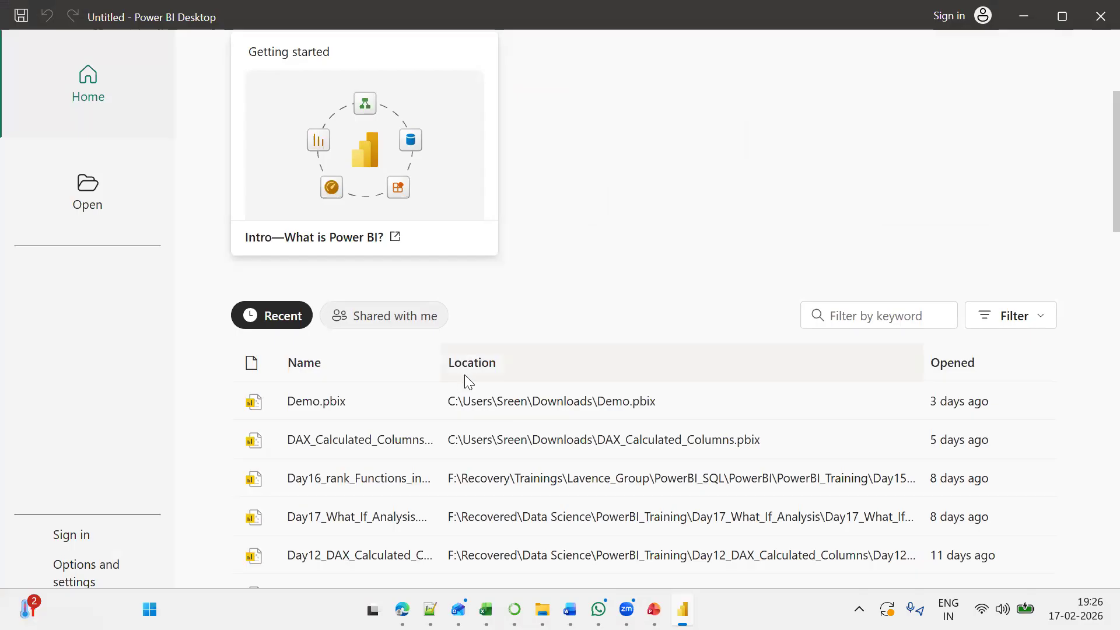
pyautogui.click(535, 474)
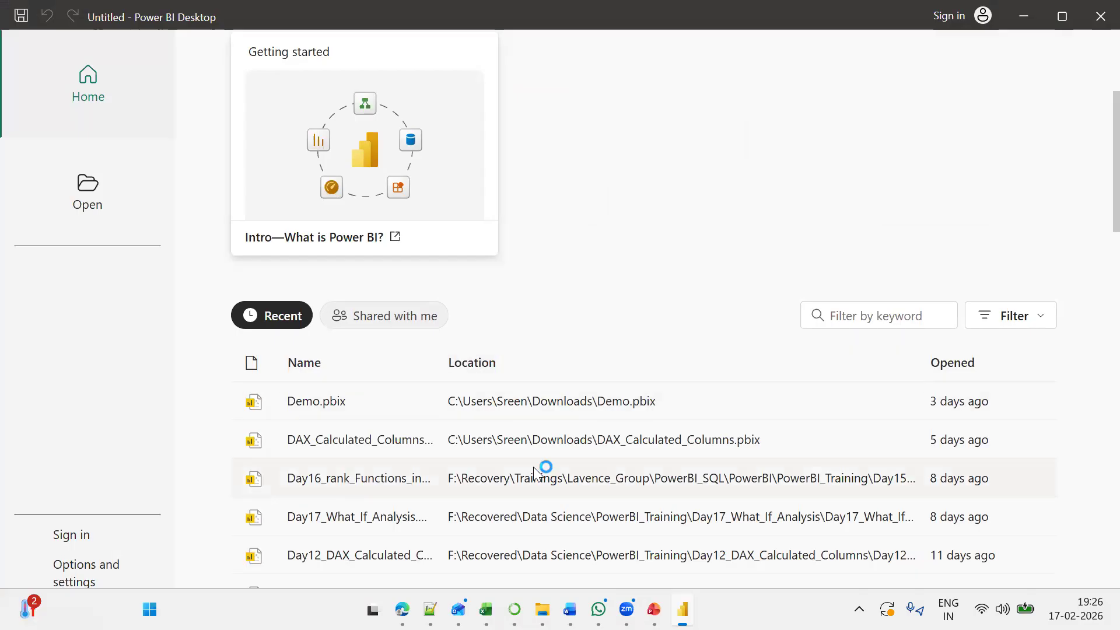
pyautogui.scroll(4, 527, 447)
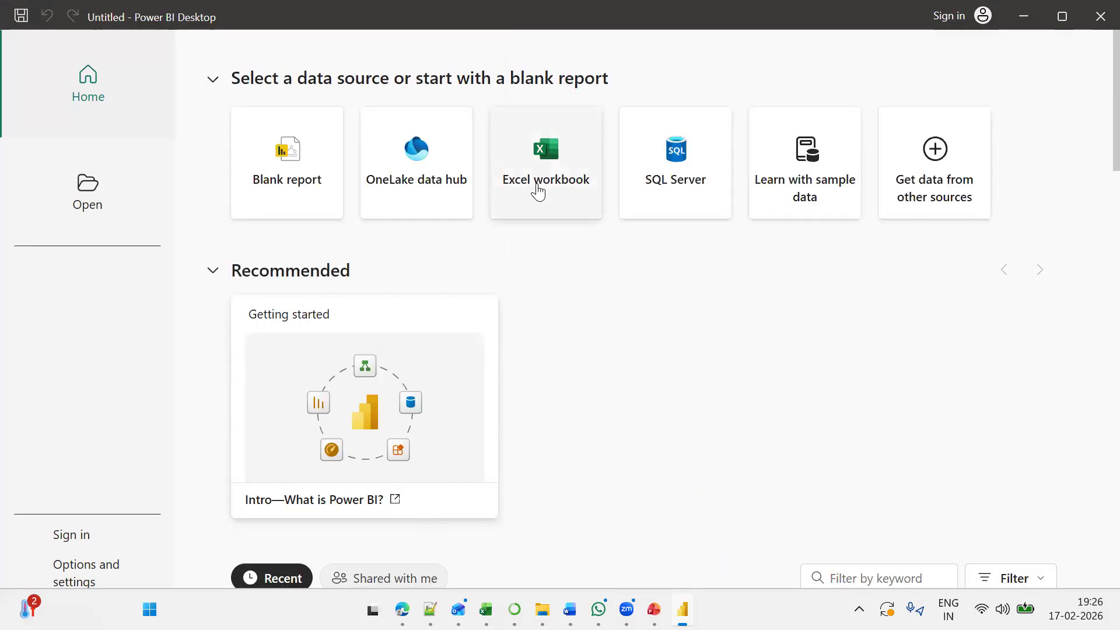
pyautogui.click(538, 190)
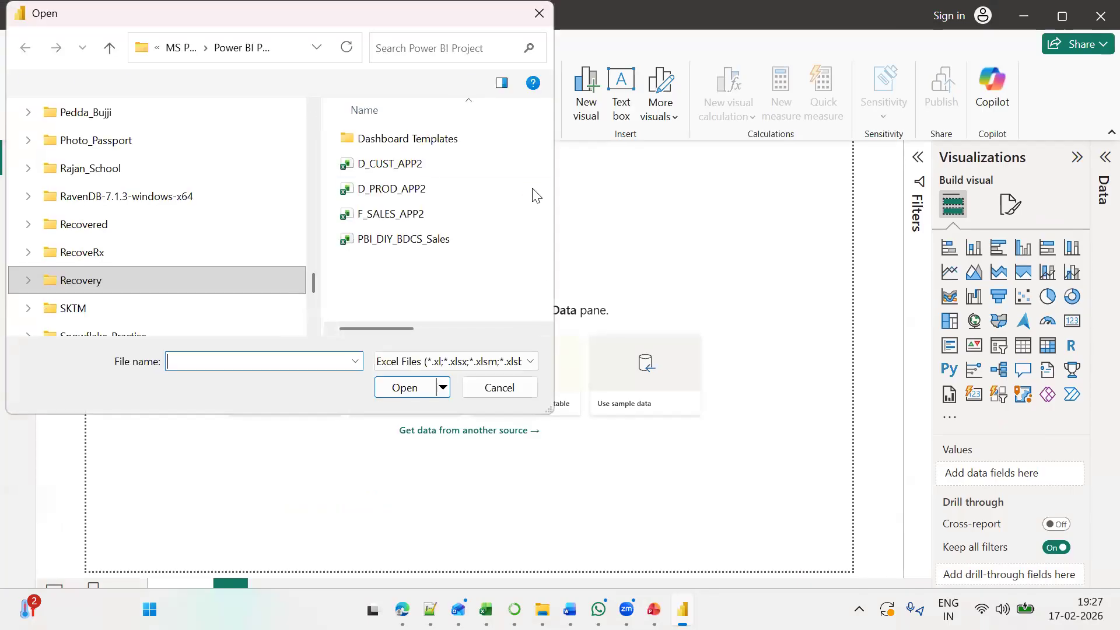
pyautogui.click(441, 248)
pyautogui.doubleClick(440, 248)
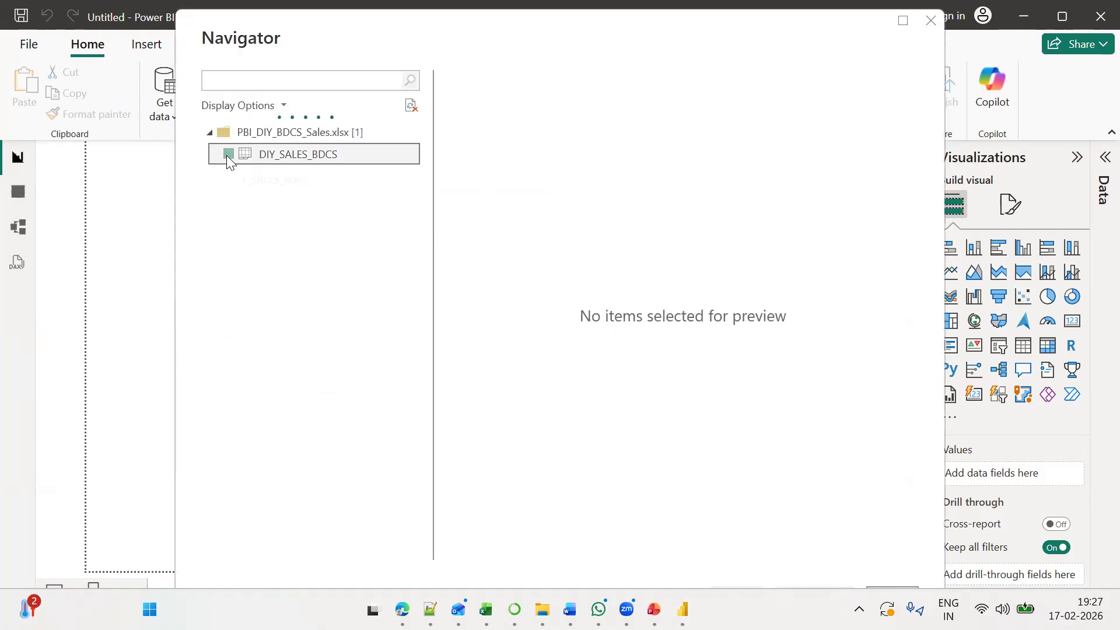
# Select the DIY_SALES_BDCS table from the workbook and open it for transformation in Power Query Editor
pyautogui.click(227, 154)
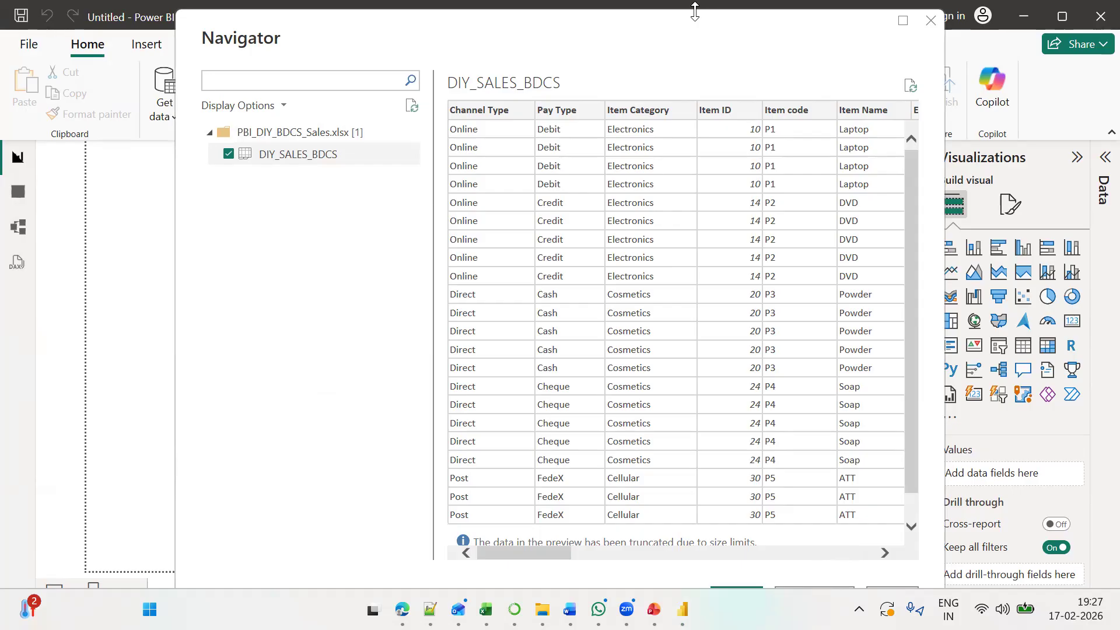
pyautogui.moveTo(695, 11); pyautogui.dragTo(695, 83)
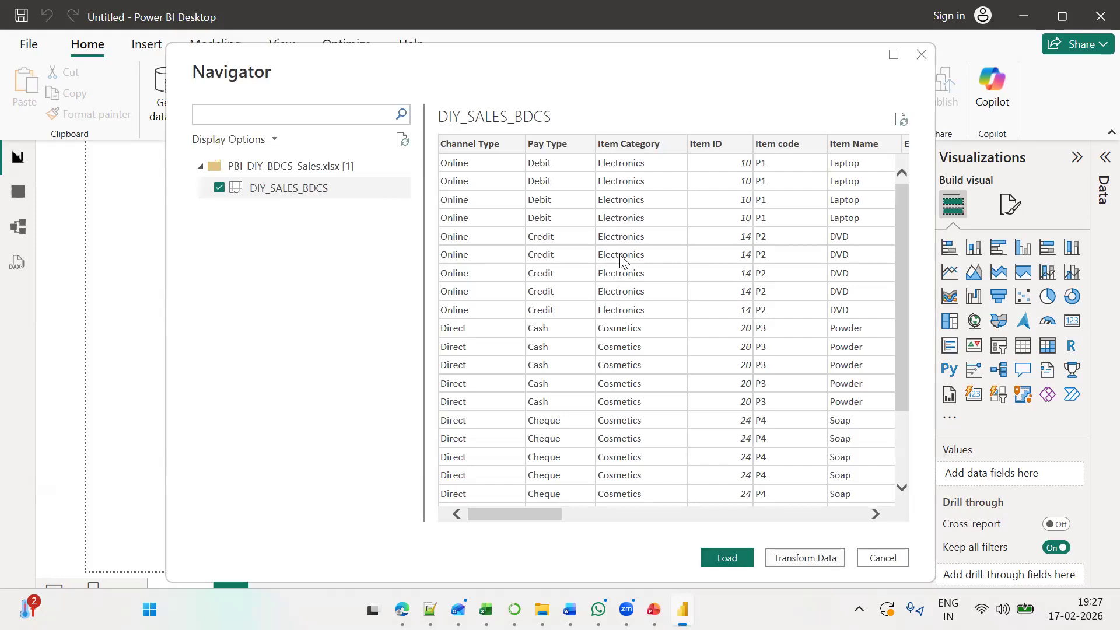
pyautogui.click(805, 558)
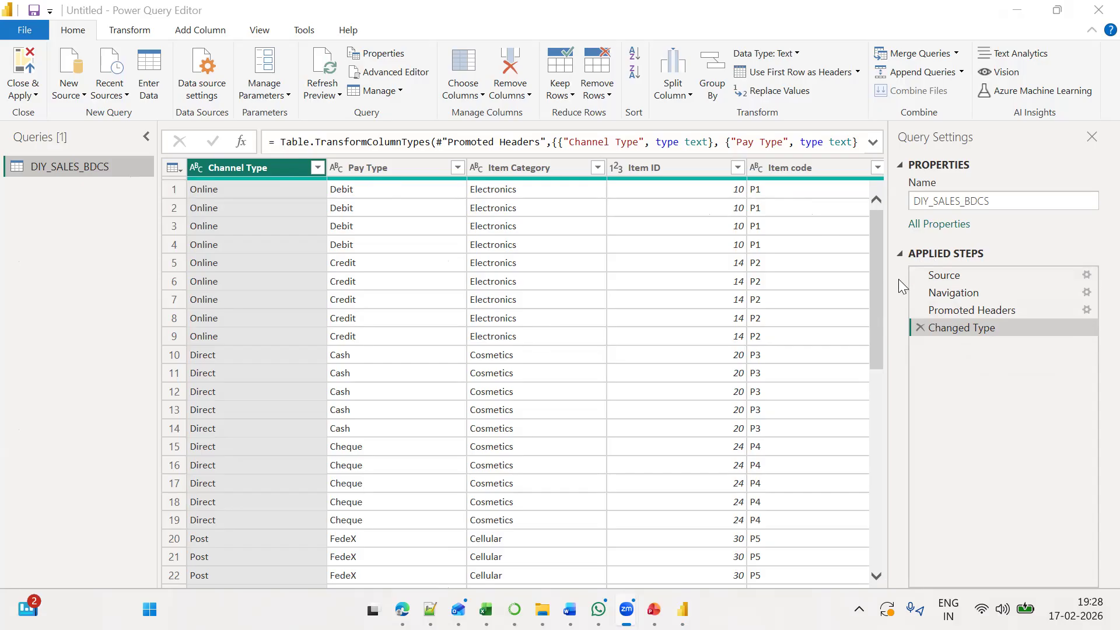
# Check the Item ID column's filter options without applying any, and restore the Power Query Editor to a smaller window over the report
pyautogui.click(737, 169)
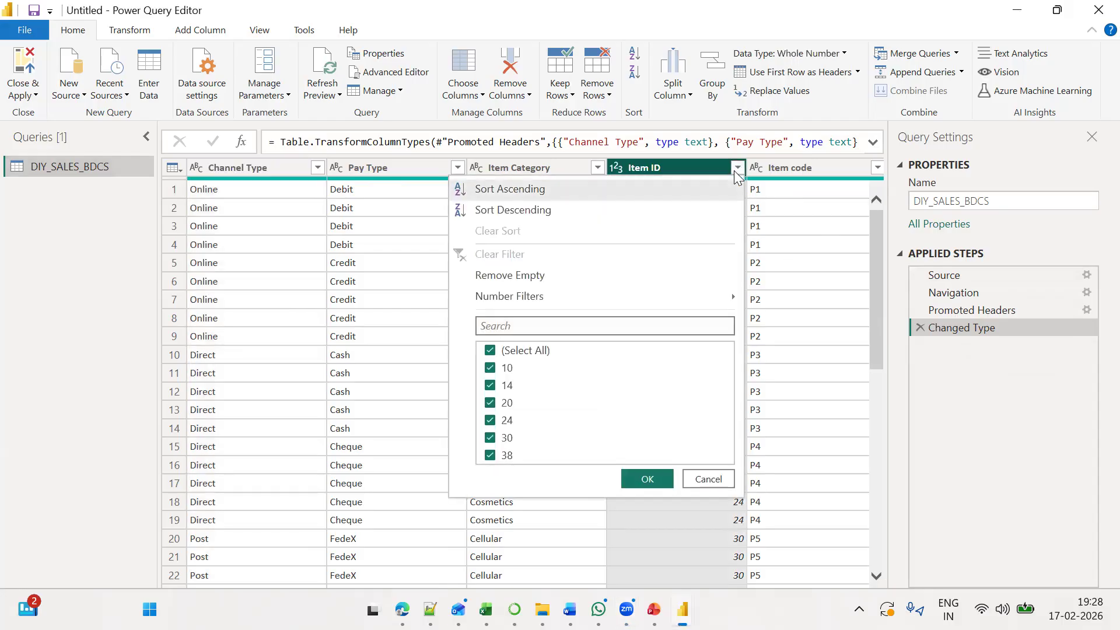
pyautogui.click(708, 479)
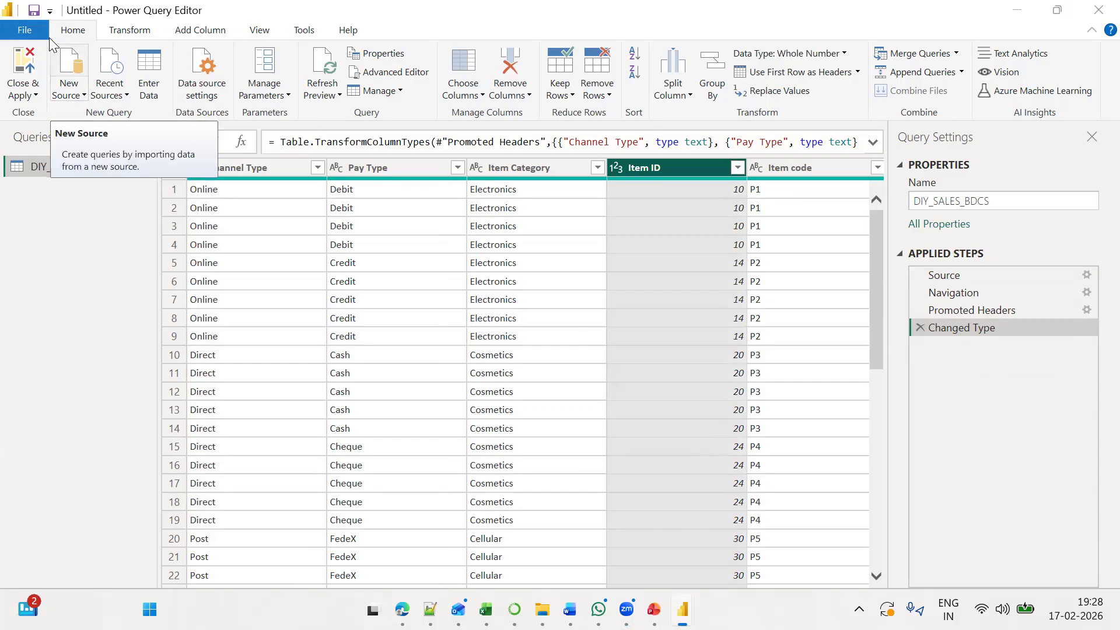
pyautogui.click(1057, 10)
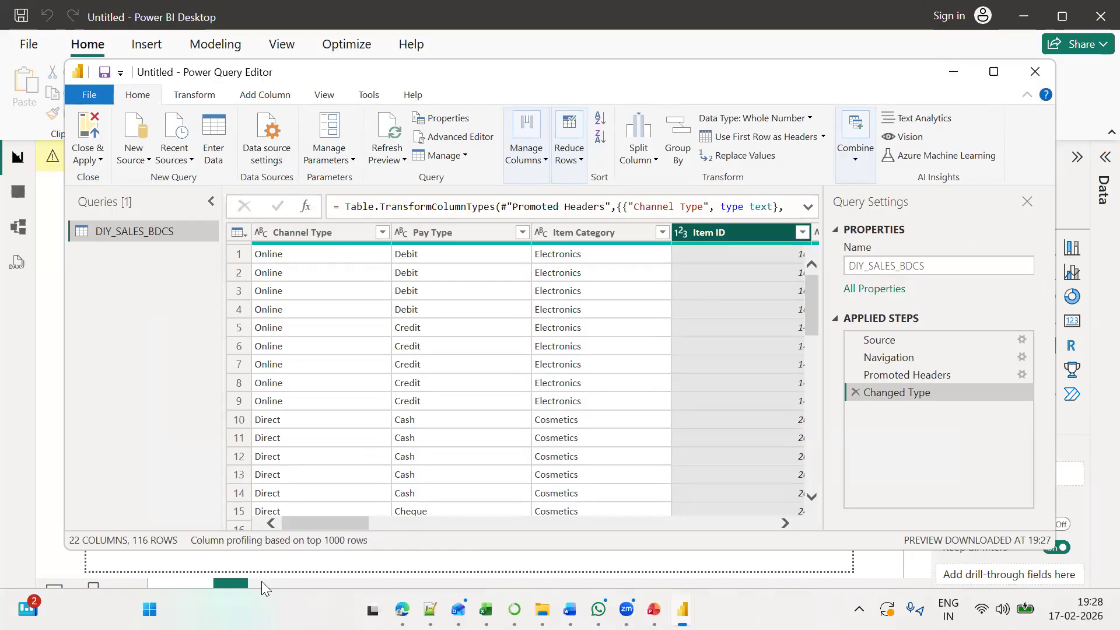
pyautogui.click(303, 579)
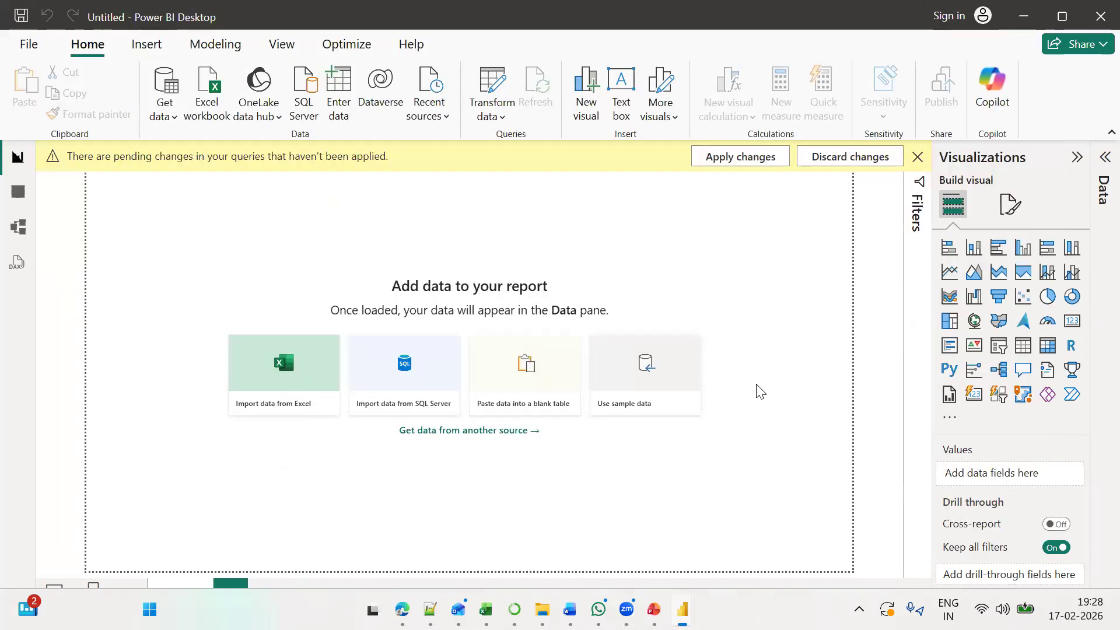
pyautogui.hotkey('alt', 'Tab')
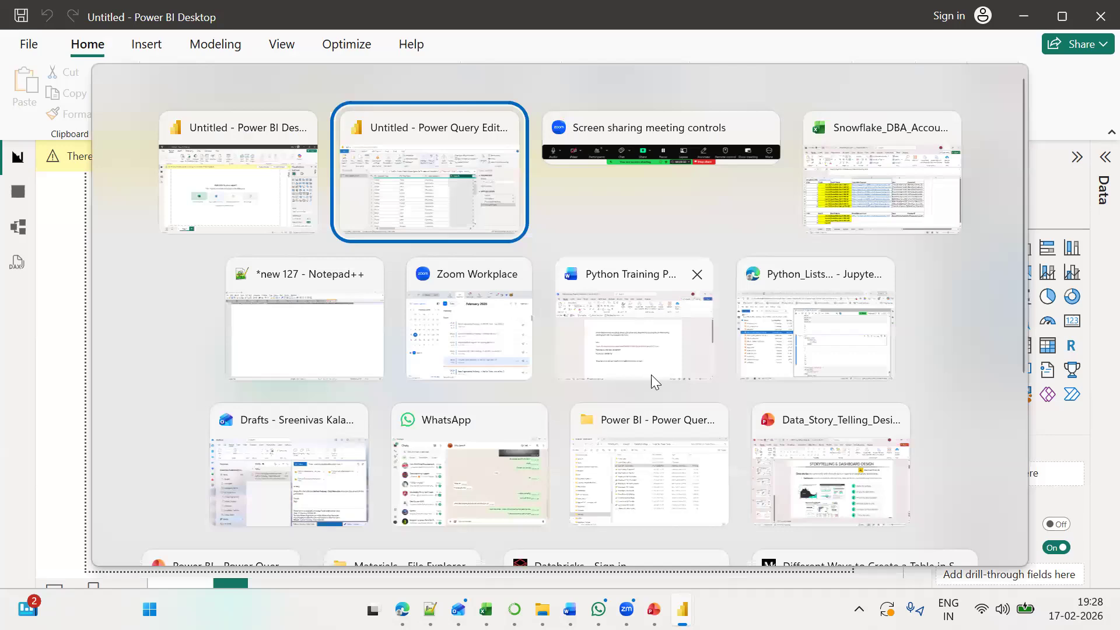
# Split the Sales Date column by the custom delimiter "-" at each occurrence of the delimiter
pyautogui.click(518, 521)
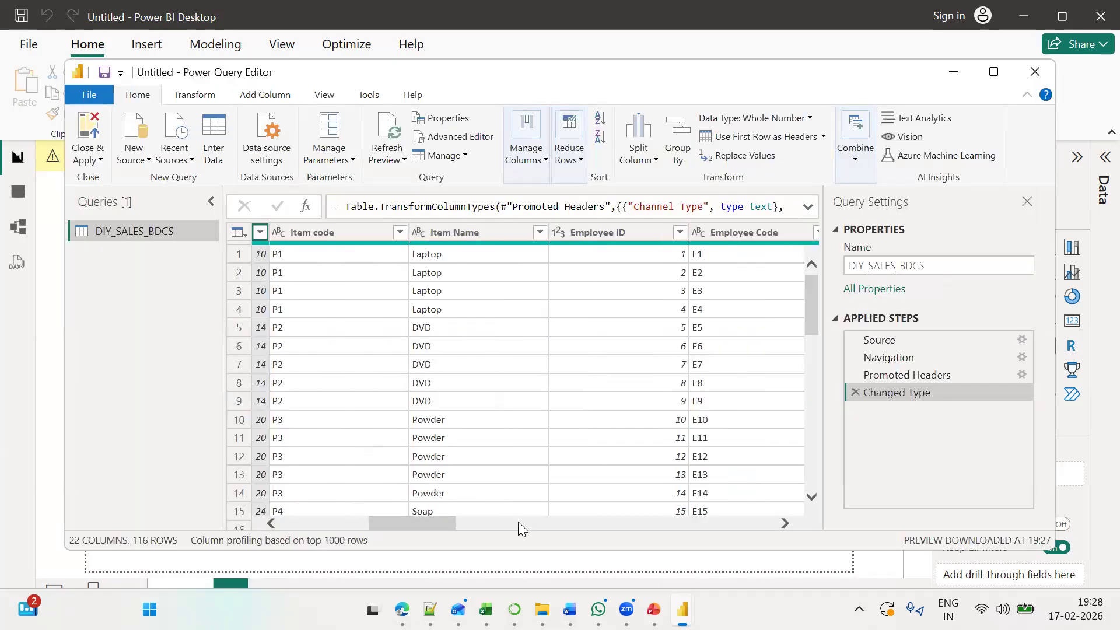
pyautogui.click(530, 521)
pyautogui.moveTo(531, 521); pyautogui.dragTo(644, 560)
pyautogui.click(388, 232)
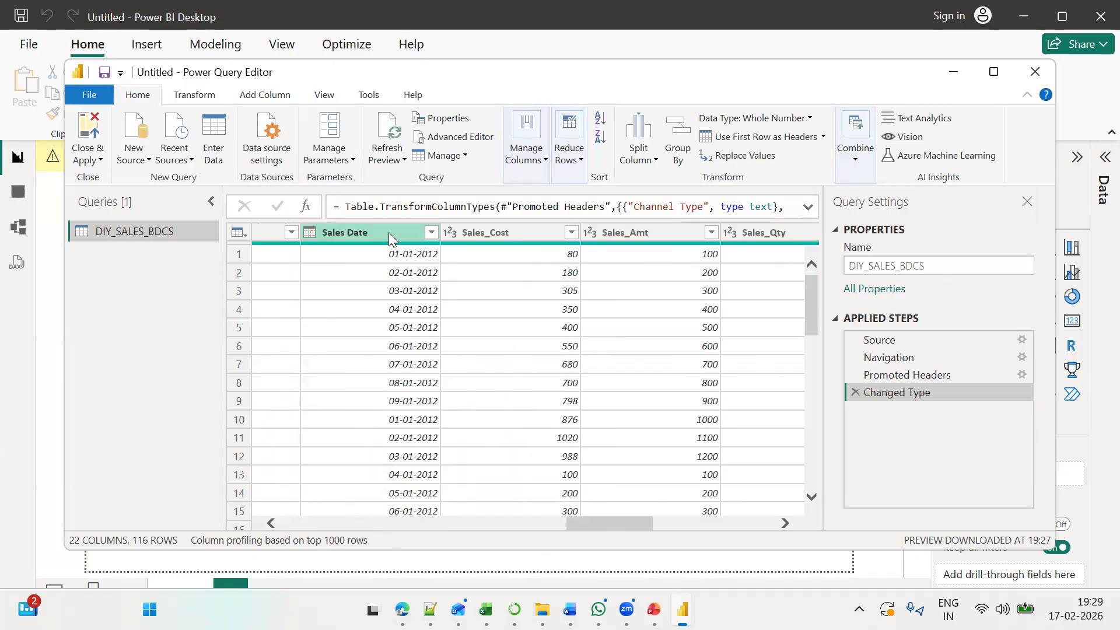
pyautogui.click(48, 143)
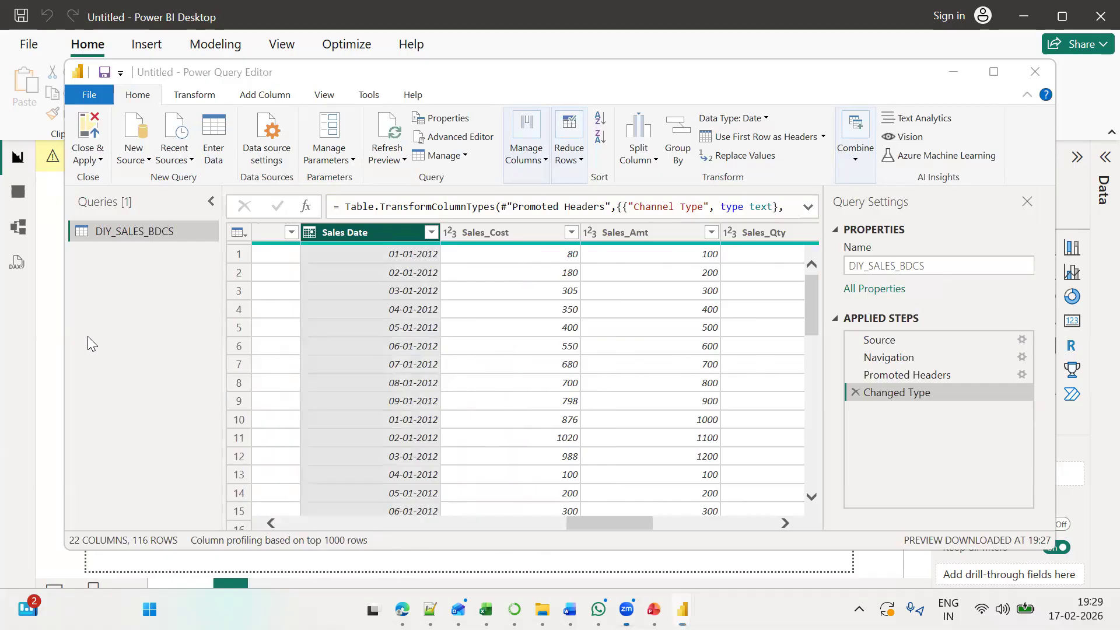
pyautogui.click(646, 162)
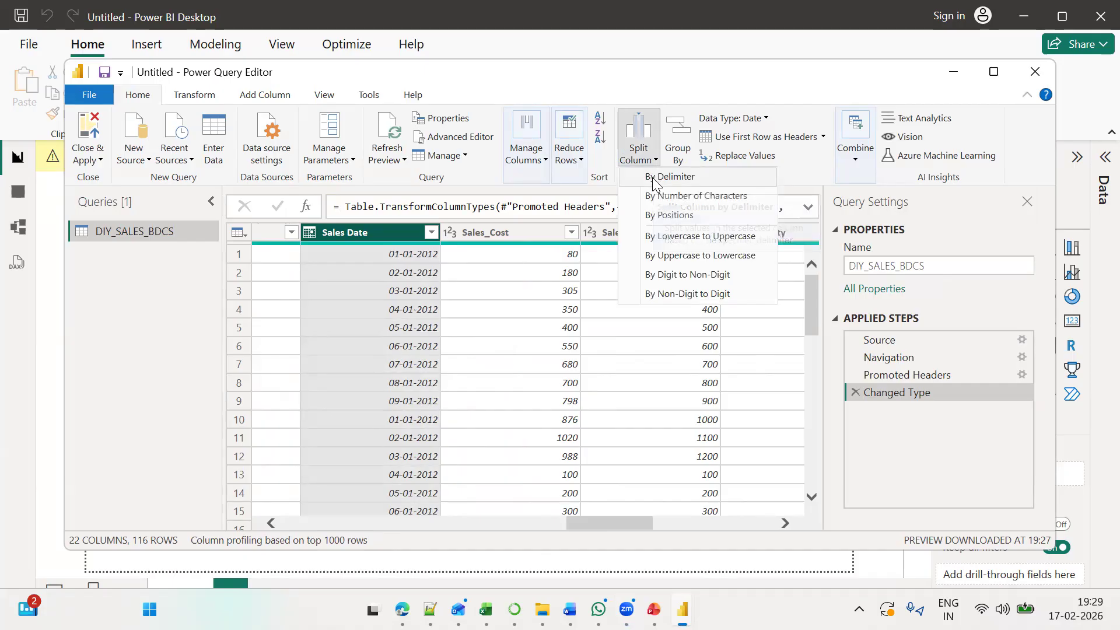
pyautogui.click(655, 178)
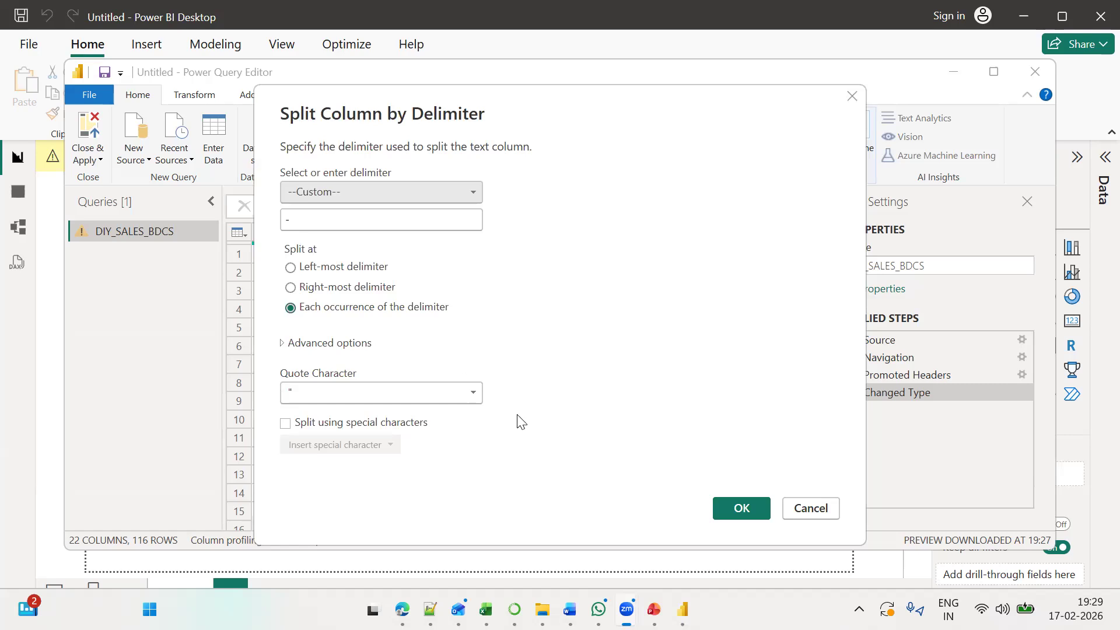
pyautogui.click(740, 509)
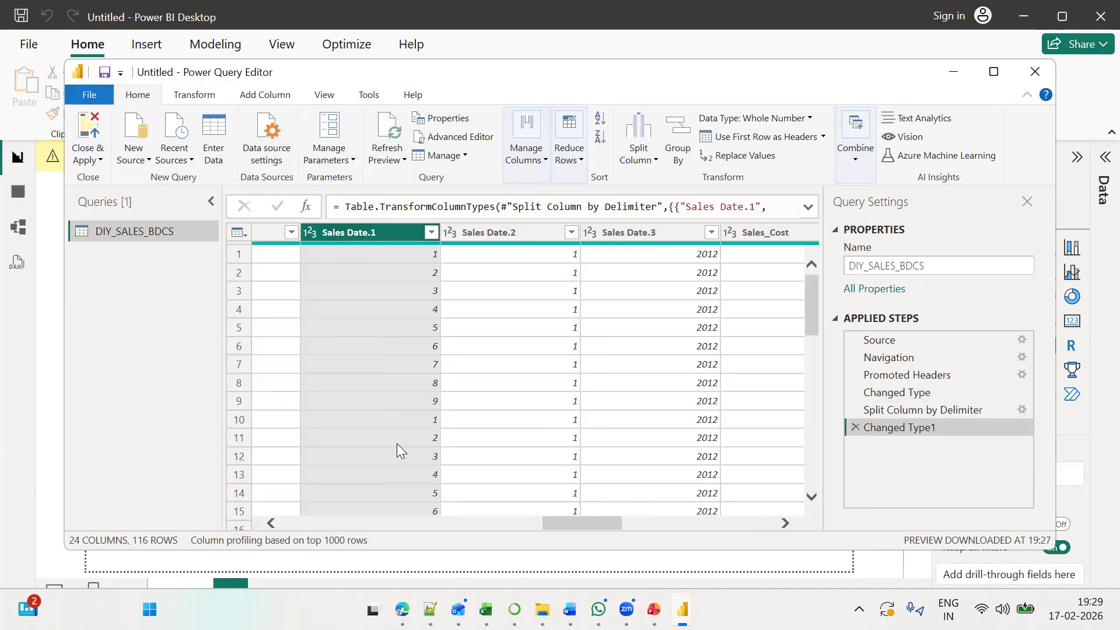
# Look over the split date columns and convert the Customer Name column's text to uppercase
pyautogui.scroll(-1, 381, 350)
pyautogui.scroll(-2, 382, 350)
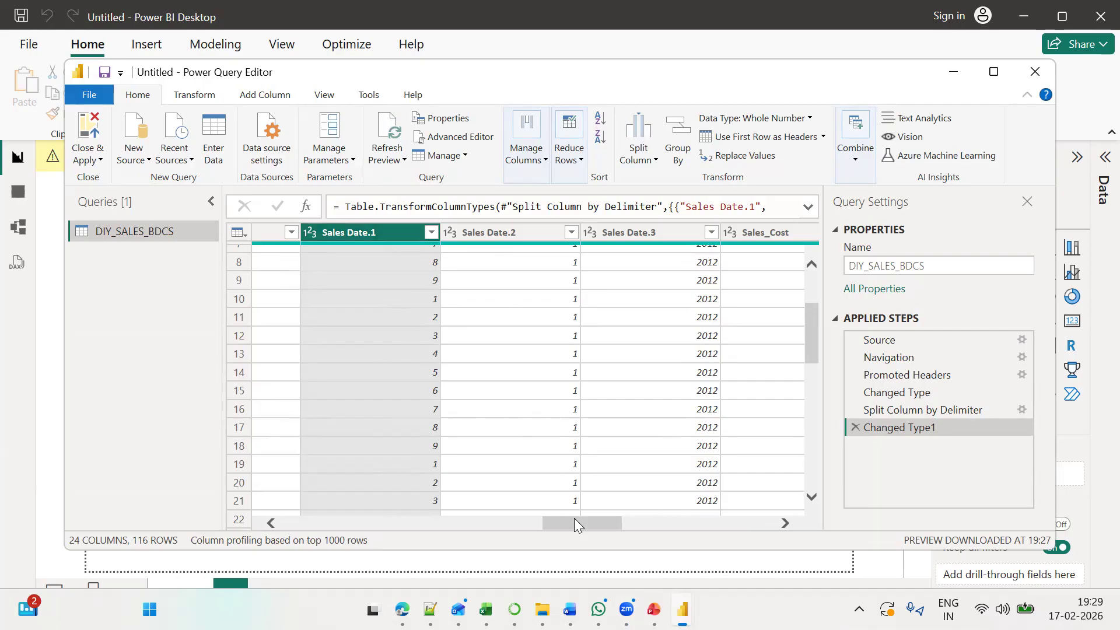
pyautogui.moveTo(574, 518); pyautogui.dragTo(587, 546)
pyautogui.scroll(-5, 524, 430)
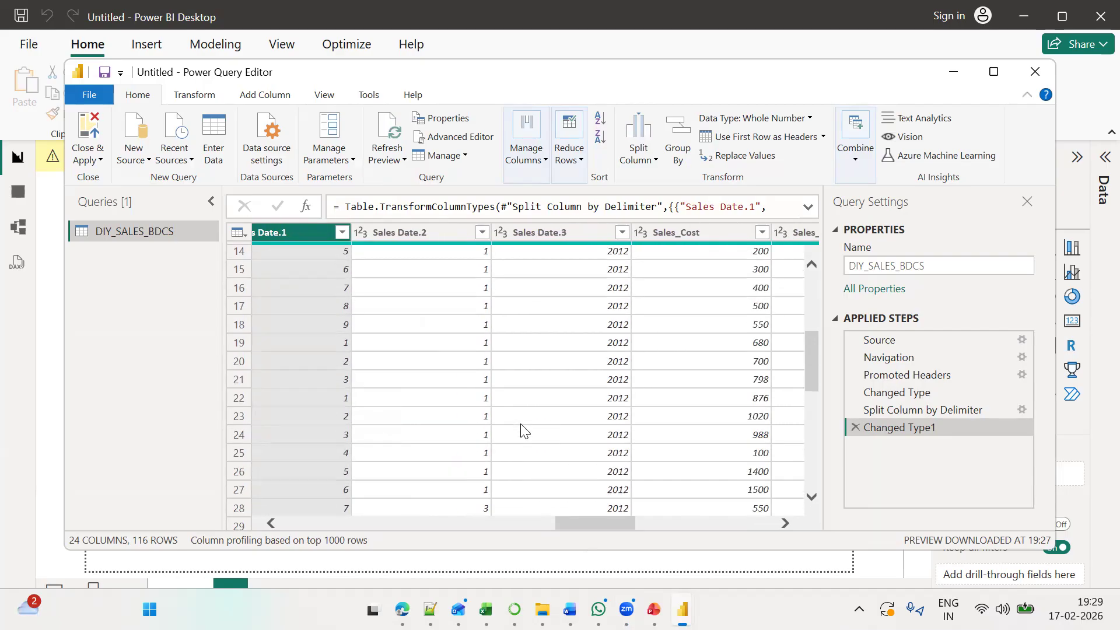
pyautogui.scroll(-4, 523, 431)
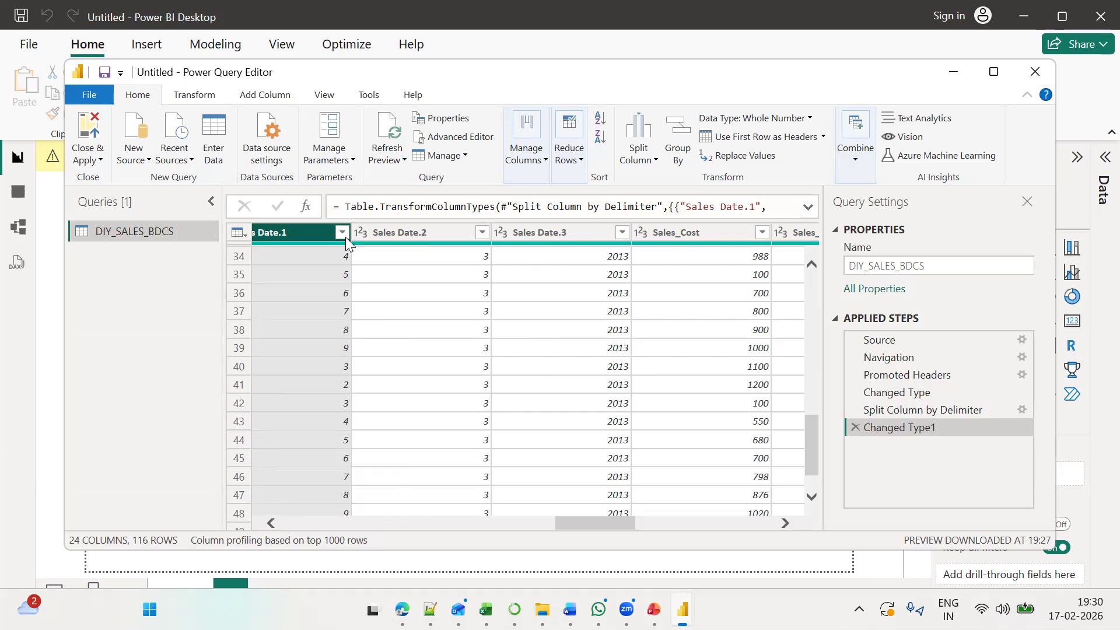
pyautogui.moveTo(610, 525); pyautogui.dragTo(727, 526)
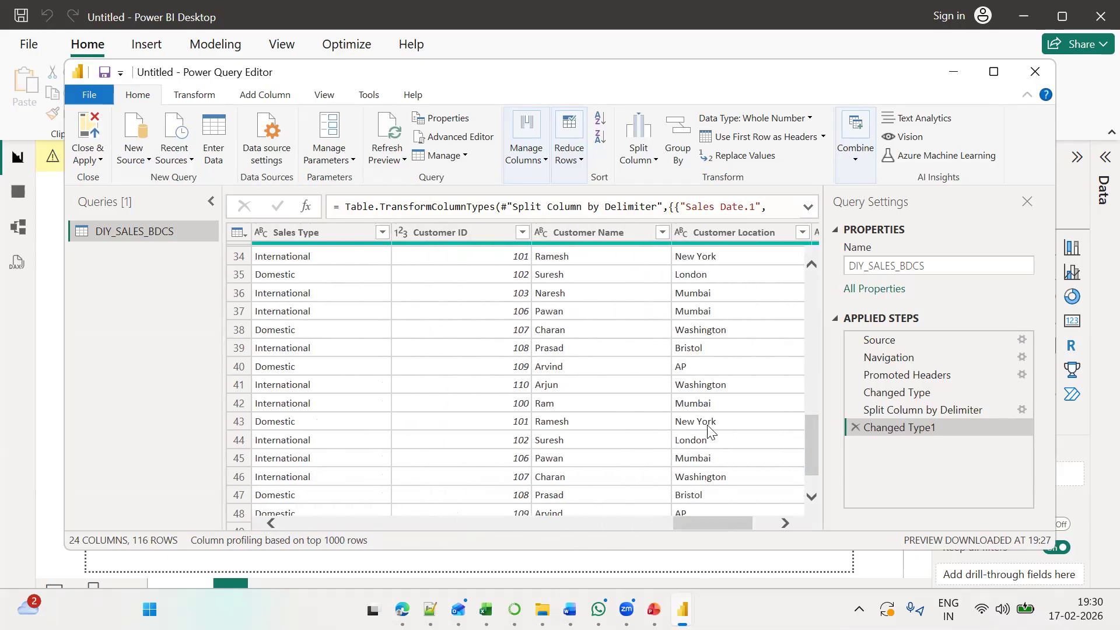
pyautogui.click(637, 232)
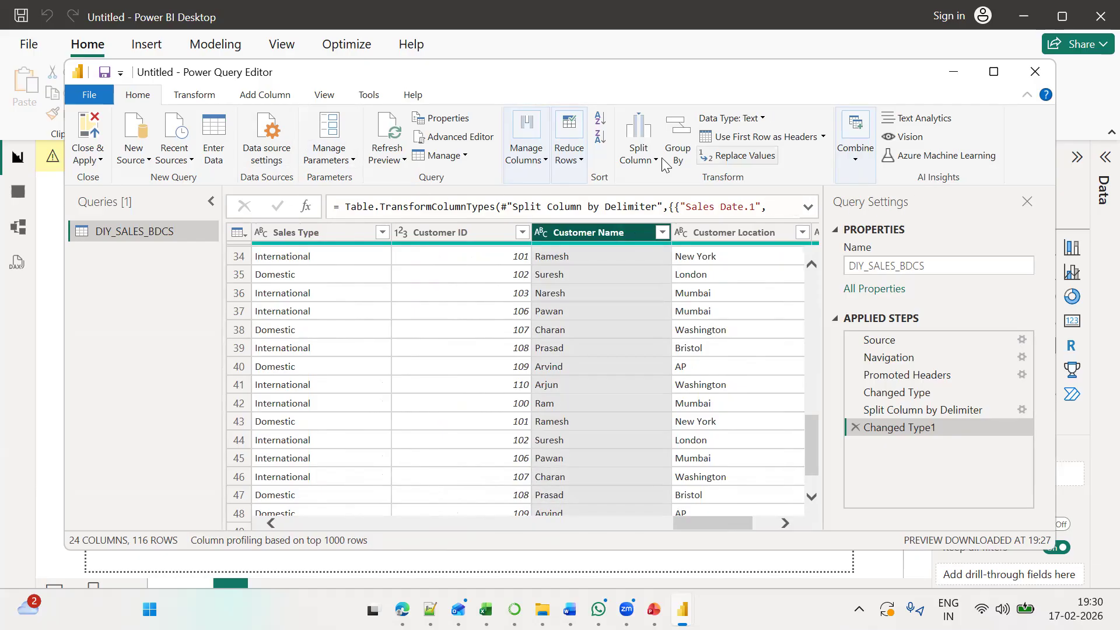
pyautogui.click(190, 97)
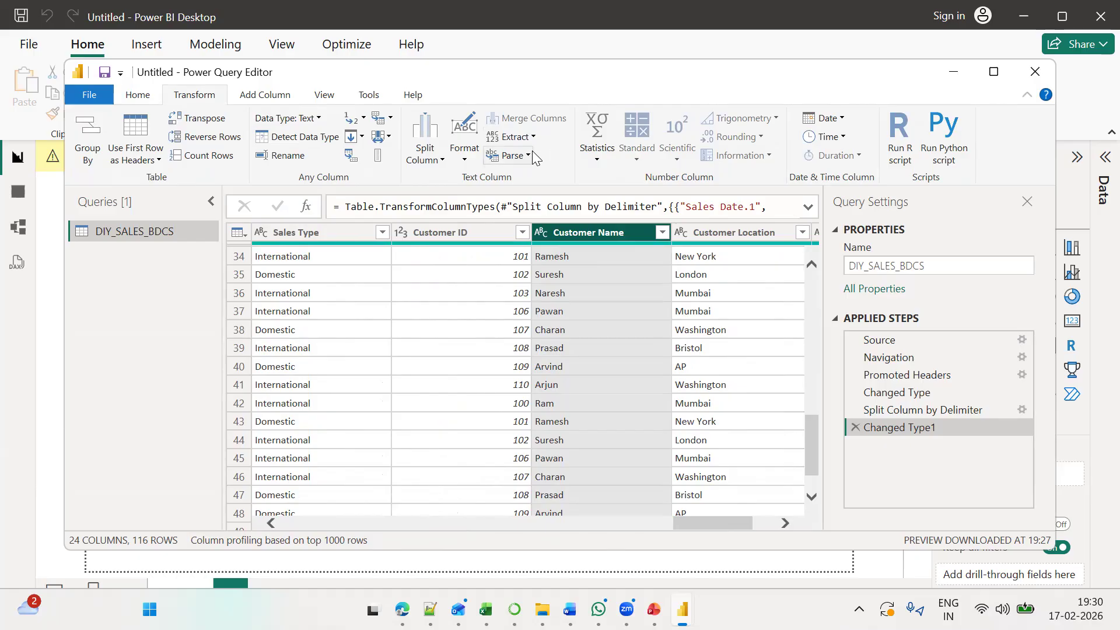
pyautogui.click(465, 160)
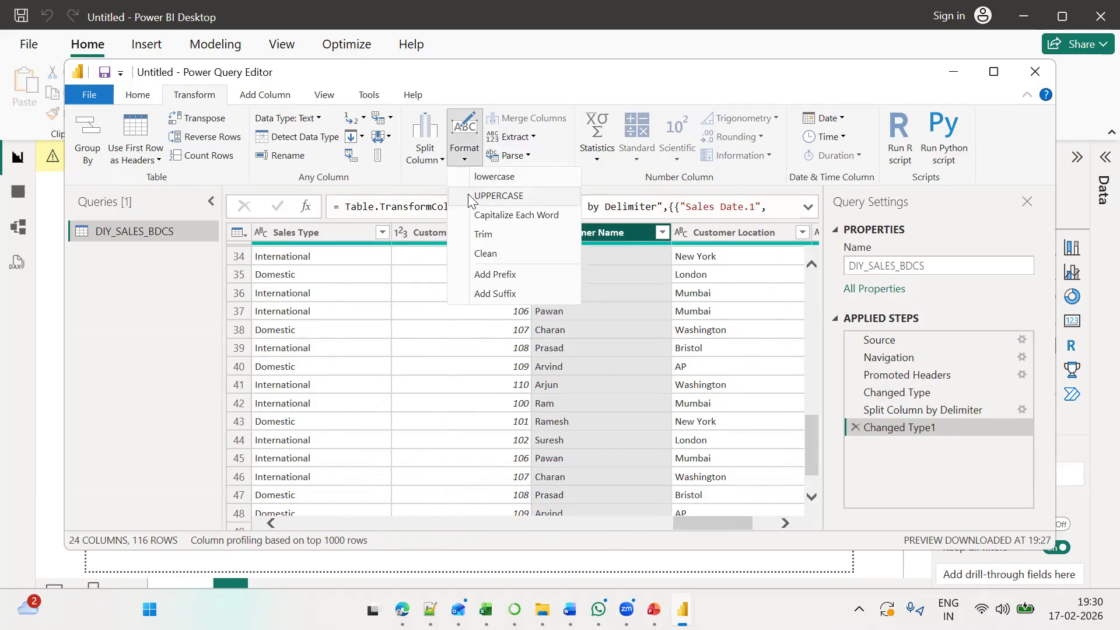
pyautogui.click(507, 198)
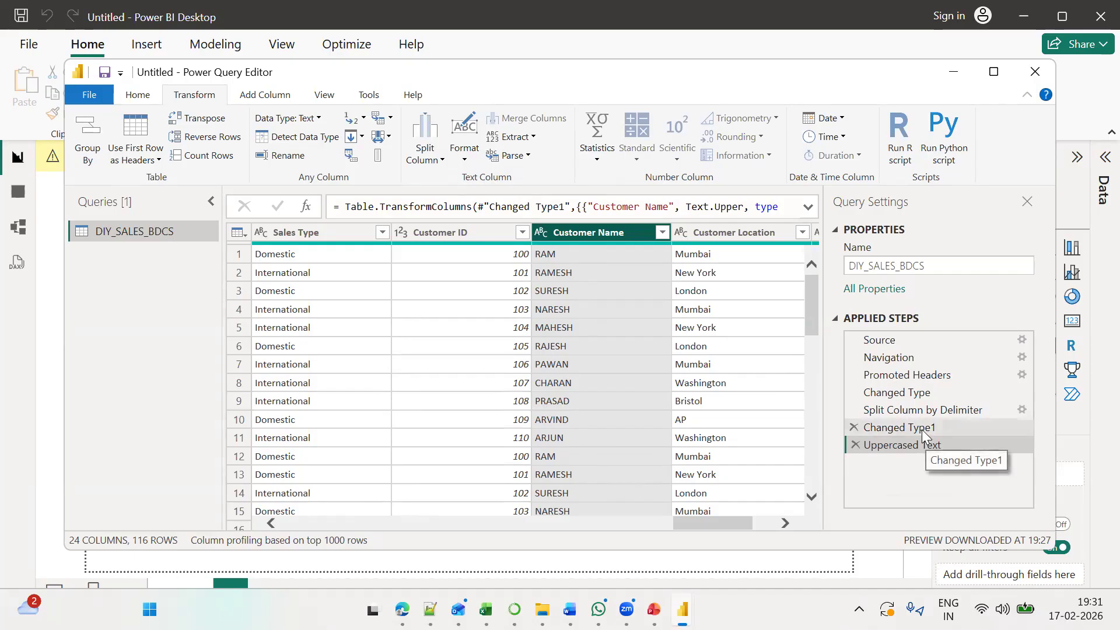
# Change the data type of the Sales_Amt column to Decimal Number
pyautogui.moveTo(726, 525); pyautogui.dragTo(744, 531)
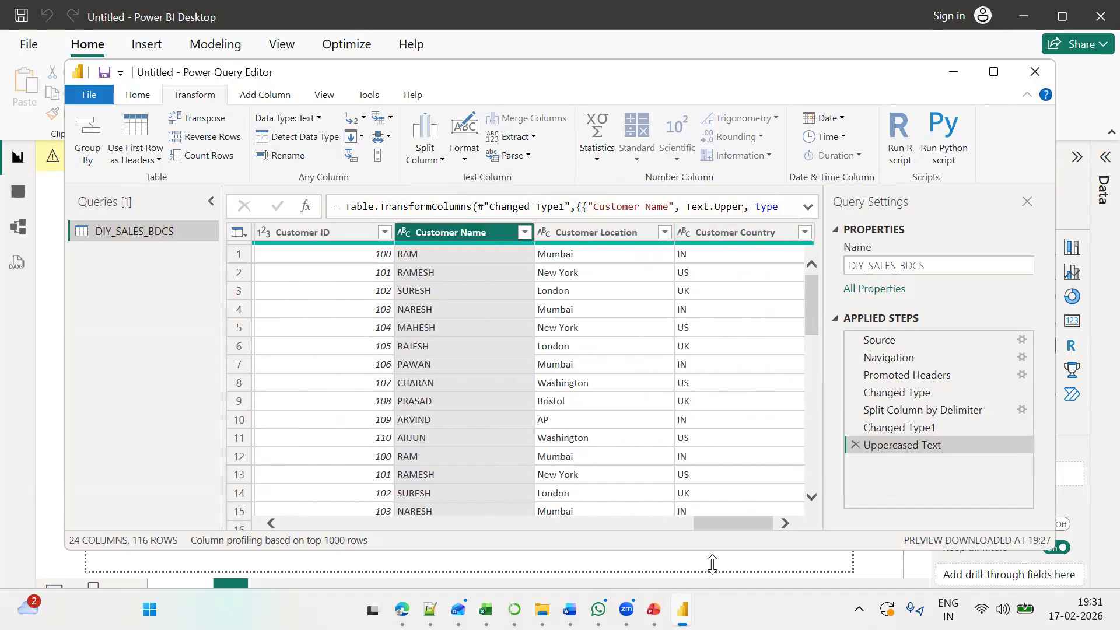
pyautogui.moveTo(717, 528); pyautogui.dragTo(750, 530)
pyautogui.click(729, 232)
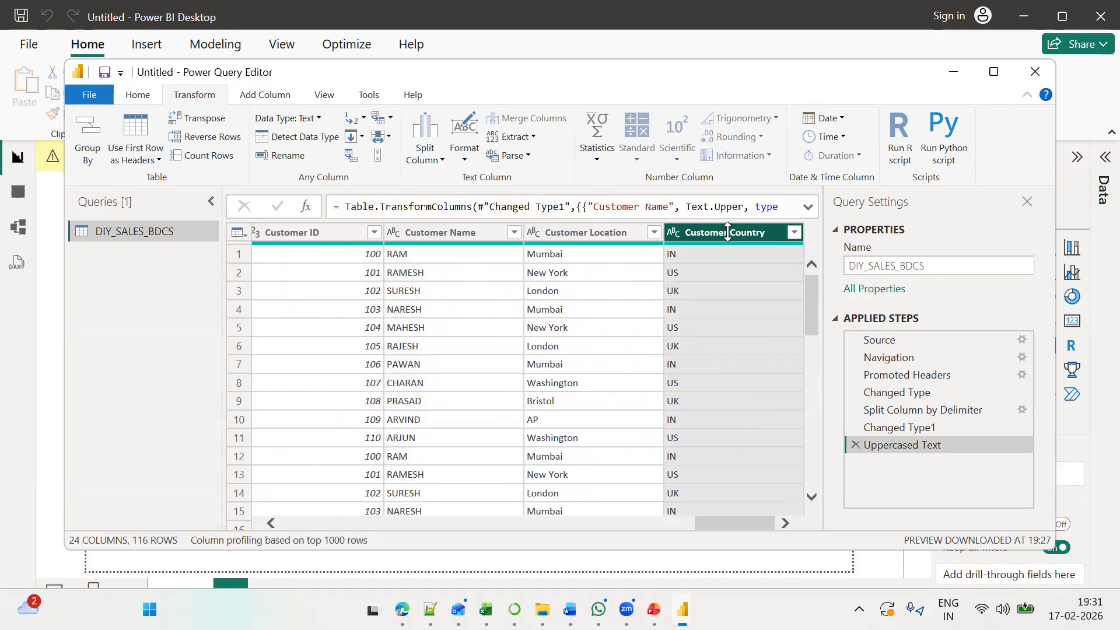
pyautogui.moveTo(728, 522); pyautogui.dragTo(621, 522)
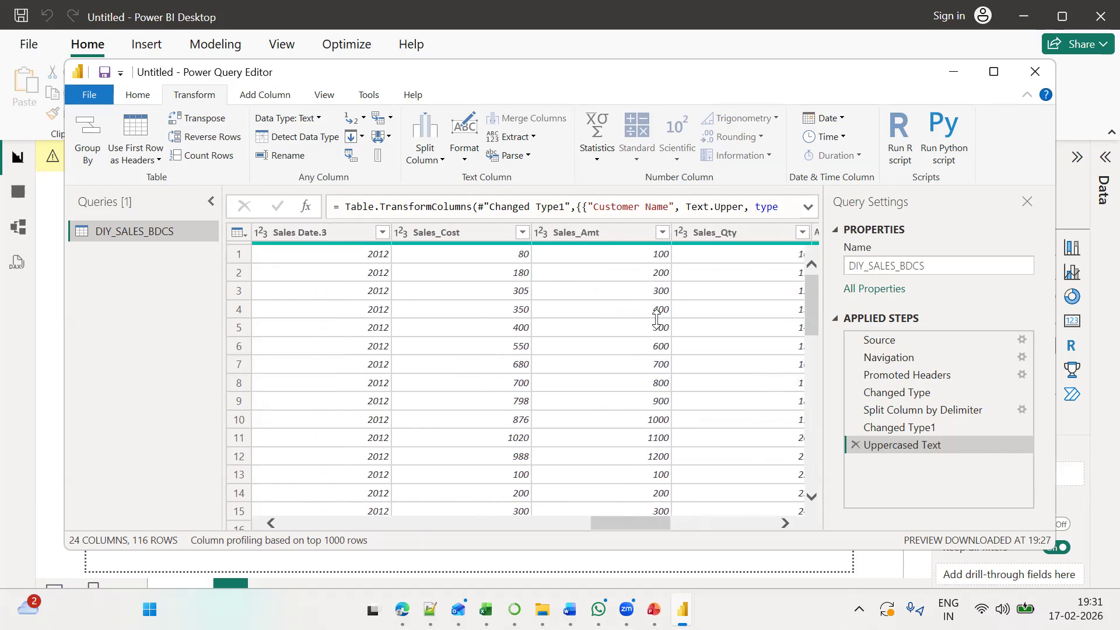
pyautogui.click(642, 232)
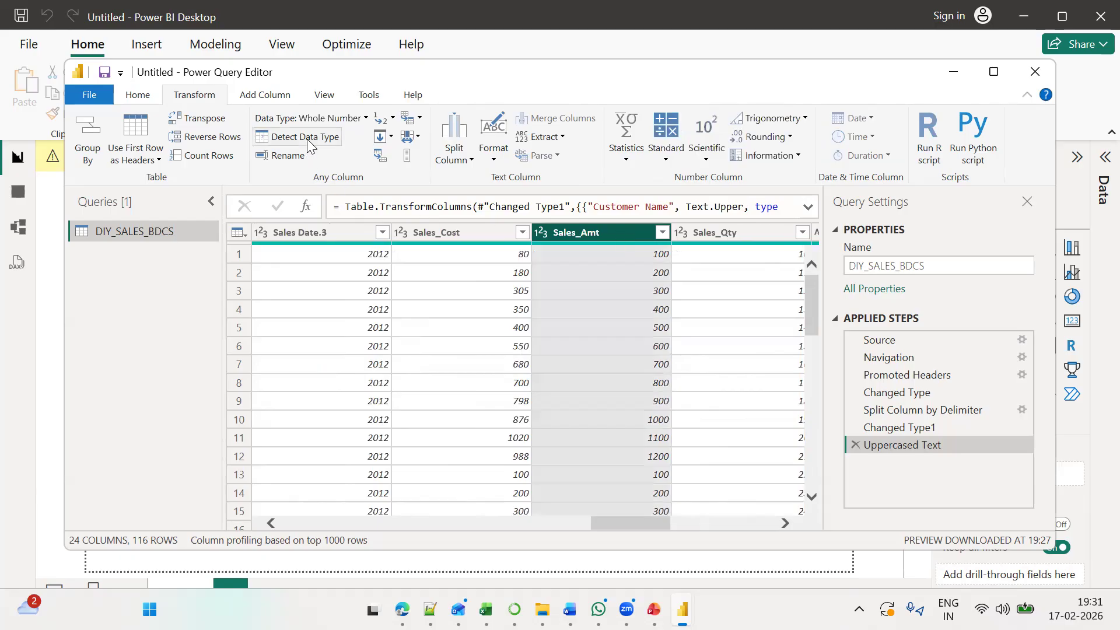
pyautogui.click(310, 120)
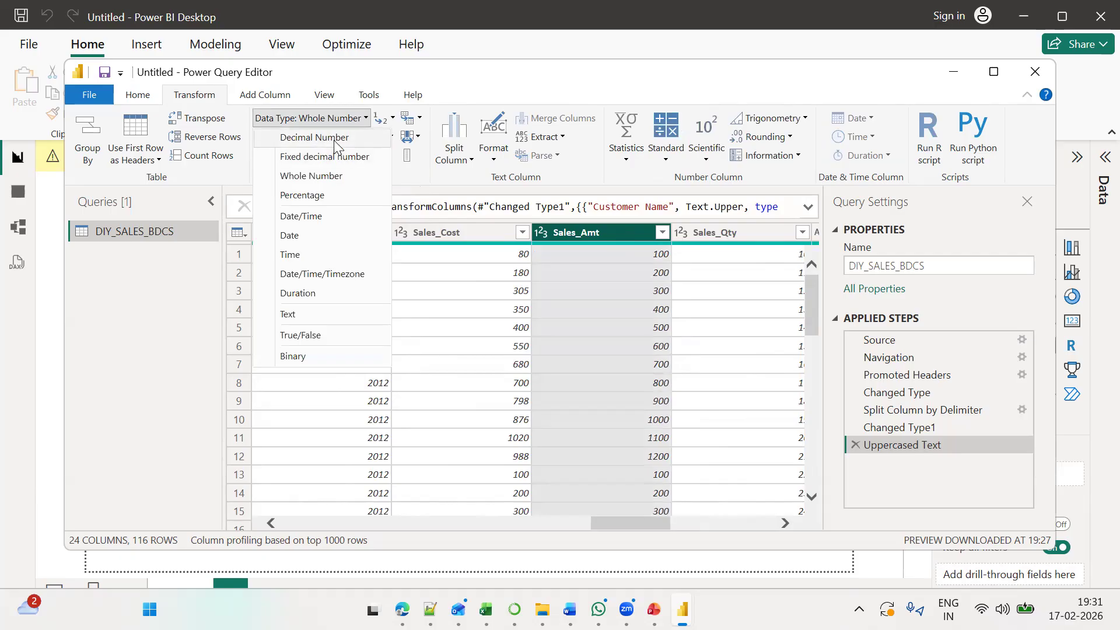
pyautogui.click(336, 140)
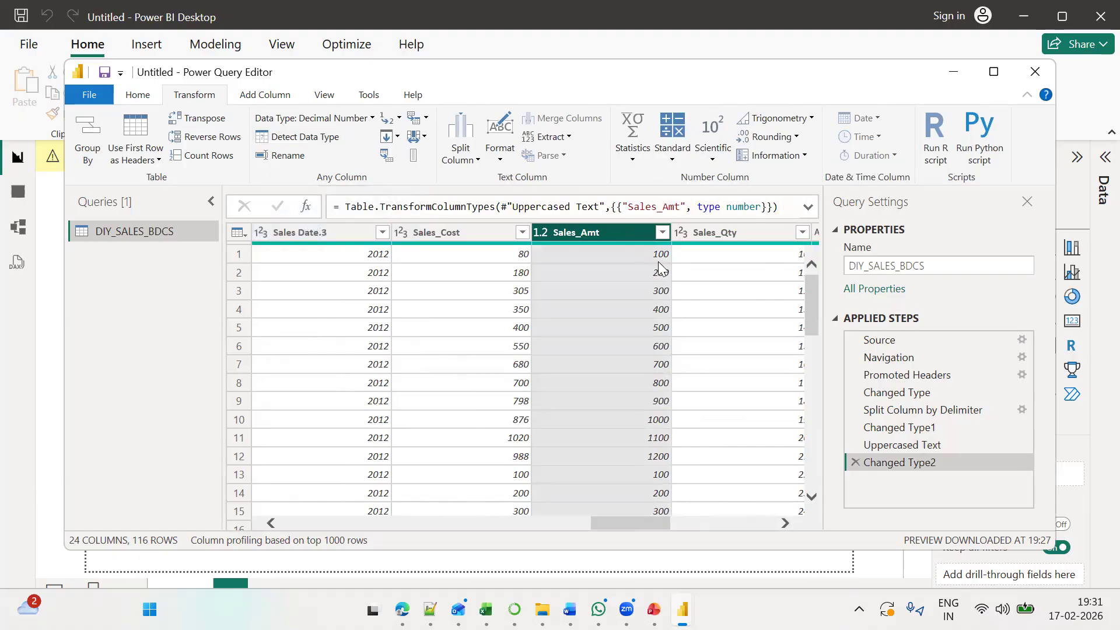
# Convert the Sales_Amt column to Fixed decimal number, adding the conversion as a new step instead of replacing the current one
pyautogui.click(630, 254)
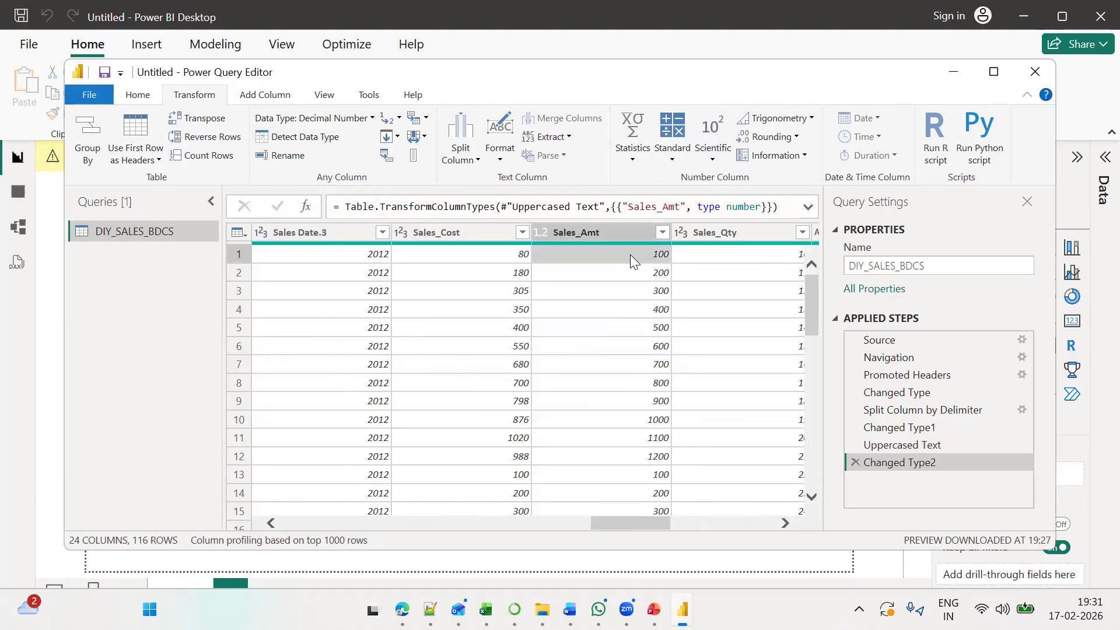
pyautogui.click(325, 119)
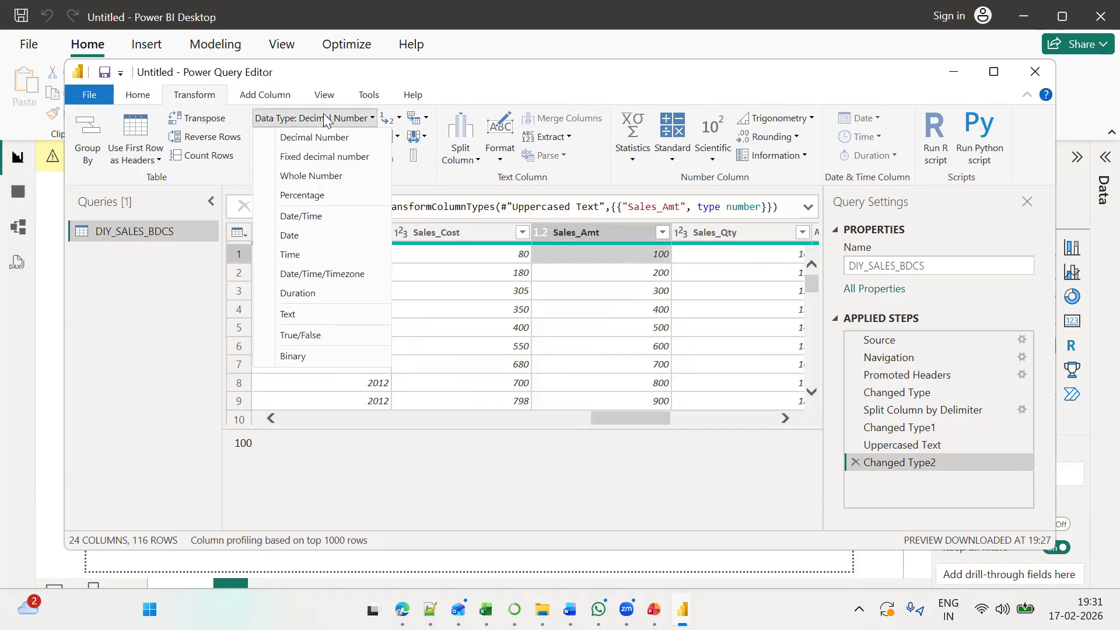
pyautogui.click(329, 156)
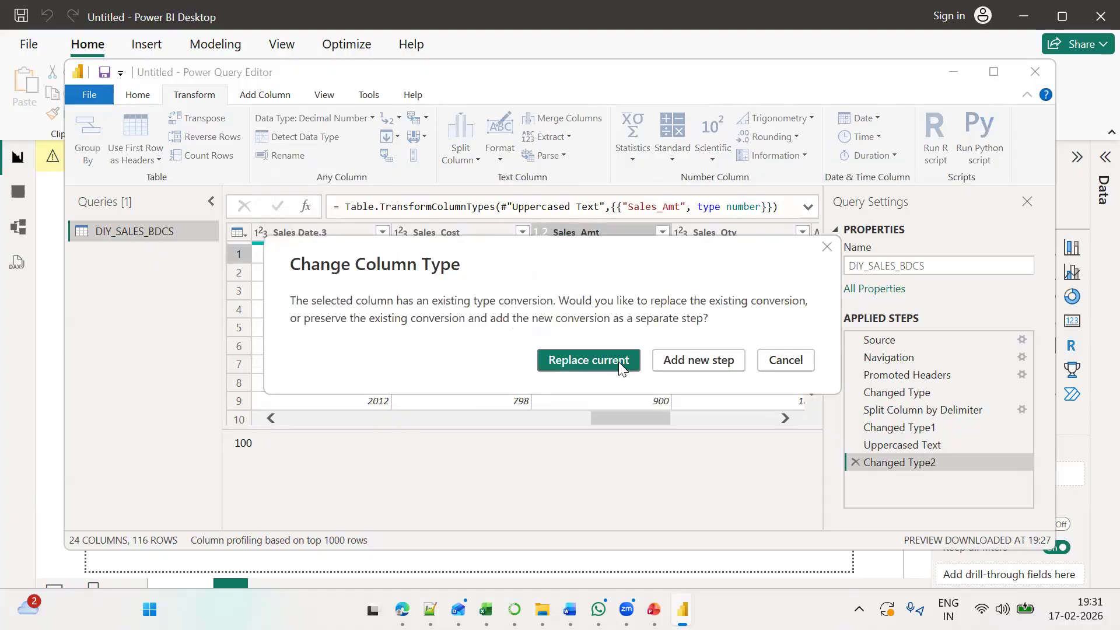
pyautogui.click(667, 361)
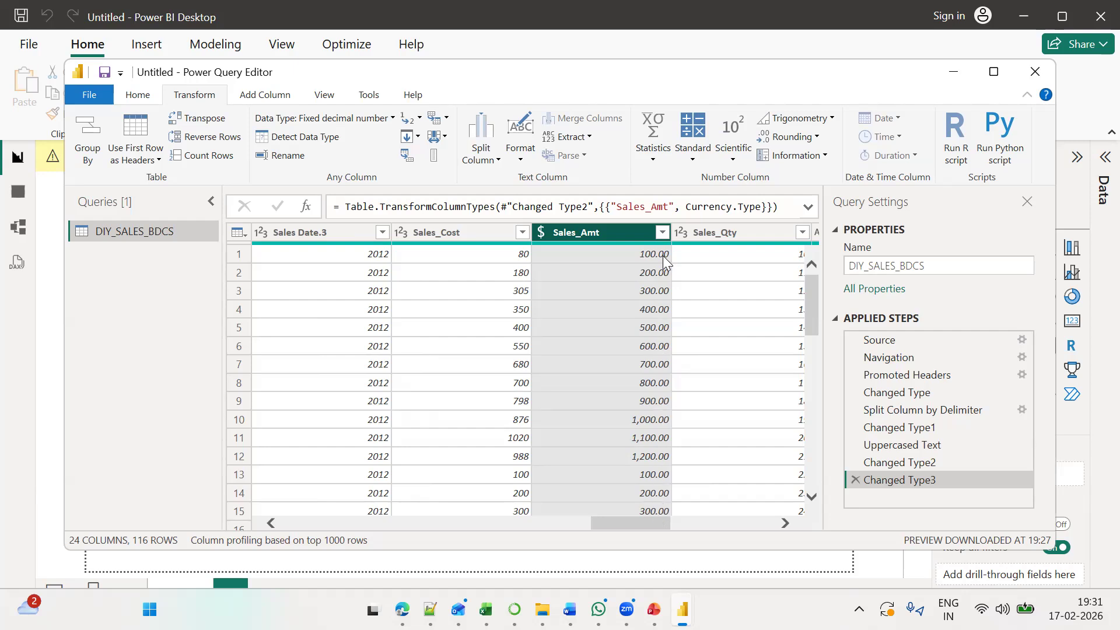
# Set the Sales_Cost column's data type to Fixed decimal number
pyautogui.click(479, 227)
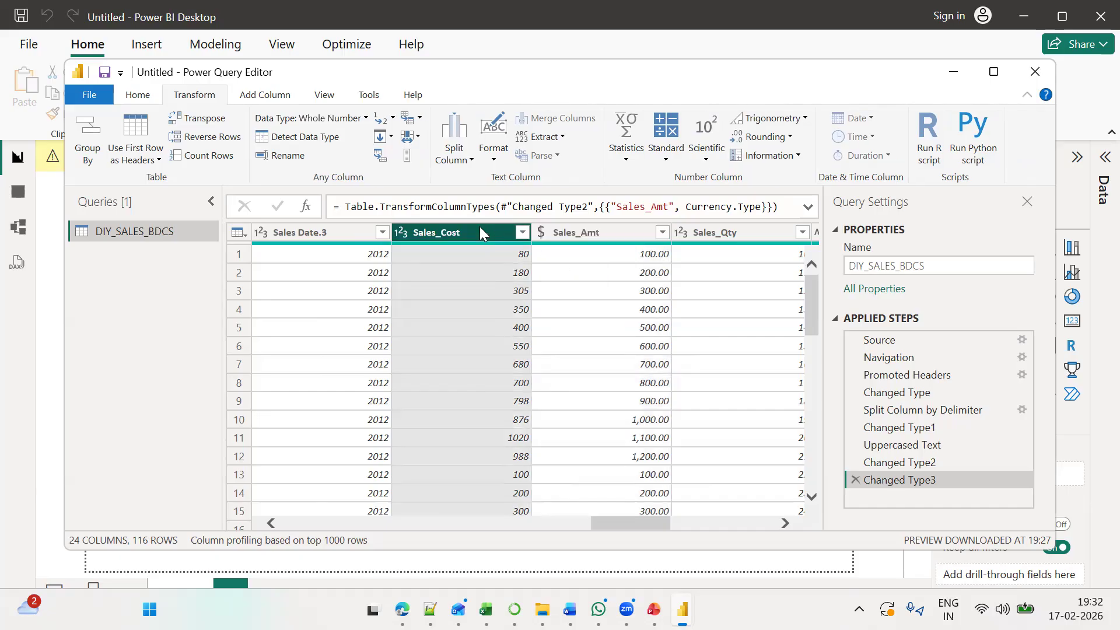
pyautogui.click(319, 120)
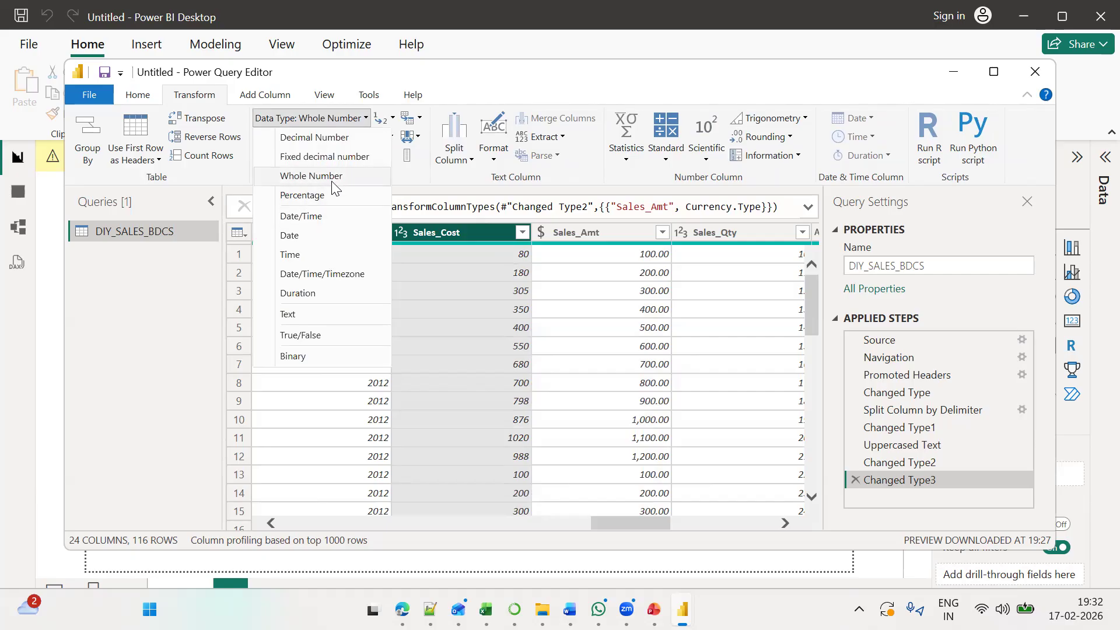
pyautogui.click(330, 157)
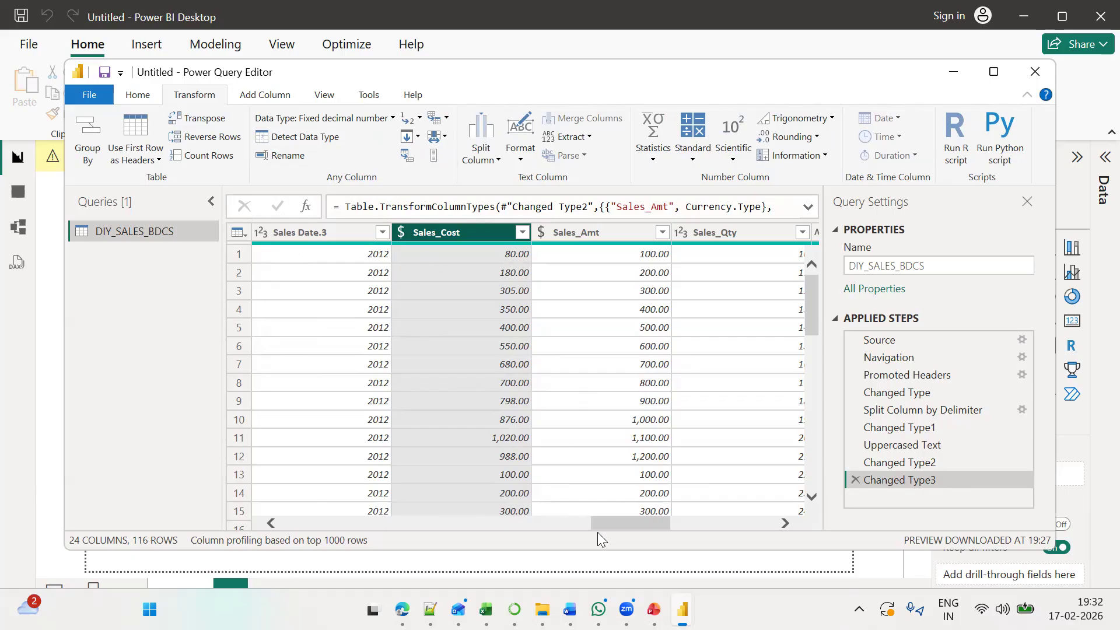
# Sort the table rows by the Sales_Qty column in ascending order
pyautogui.moveTo(637, 522); pyautogui.dragTo(666, 528)
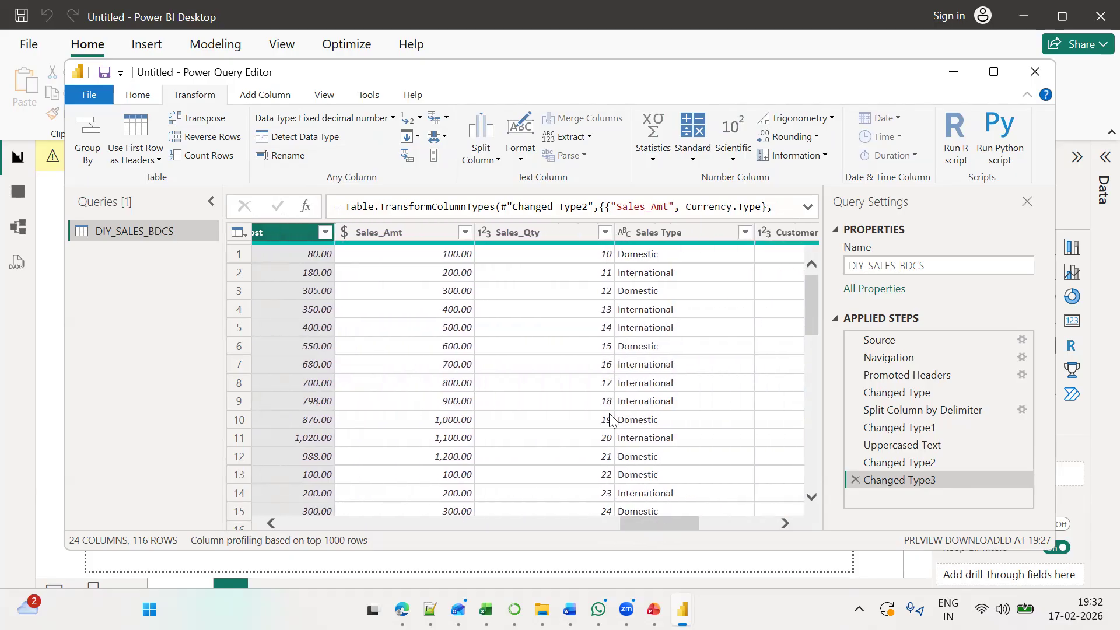
pyautogui.click(551, 233)
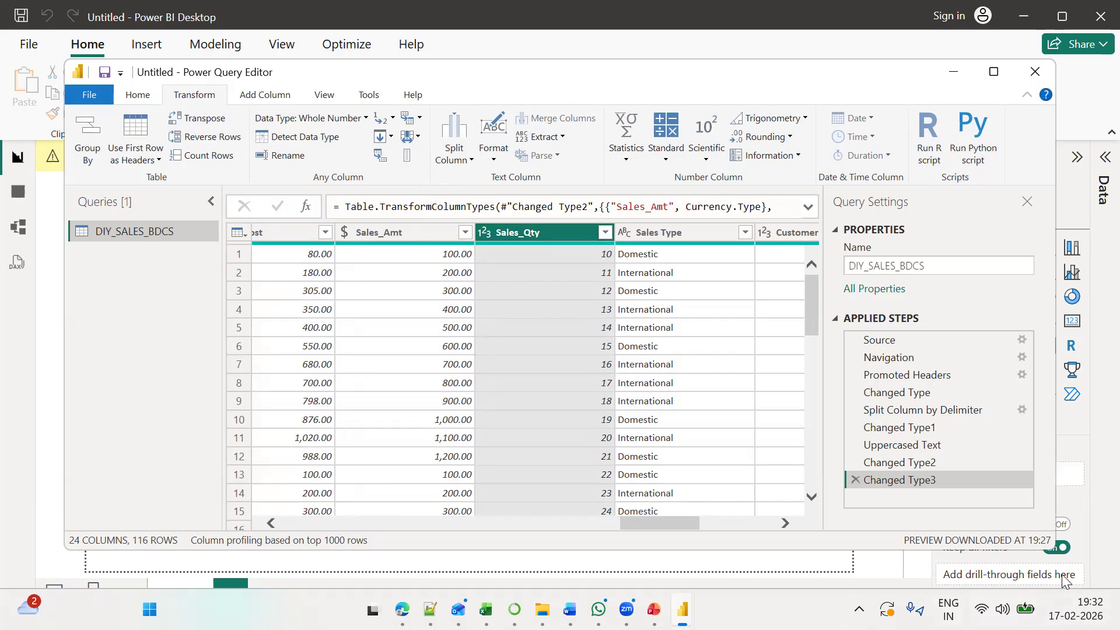
pyautogui.moveTo(928, 446); pyautogui.dragTo(932, 452)
pyautogui.click(325, 98)
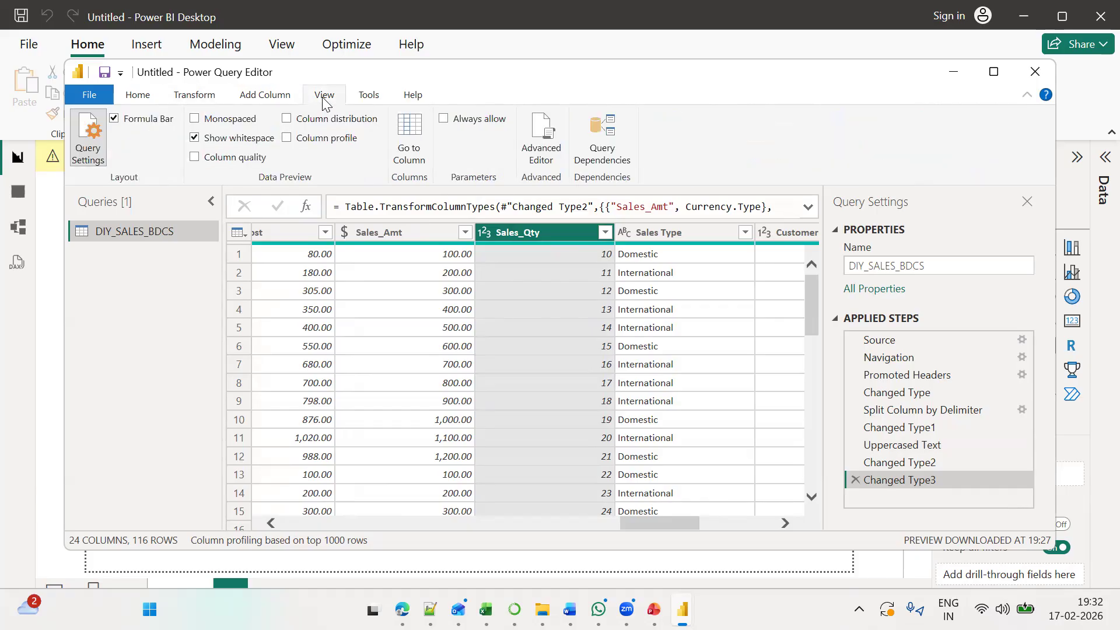
pyautogui.click(283, 98)
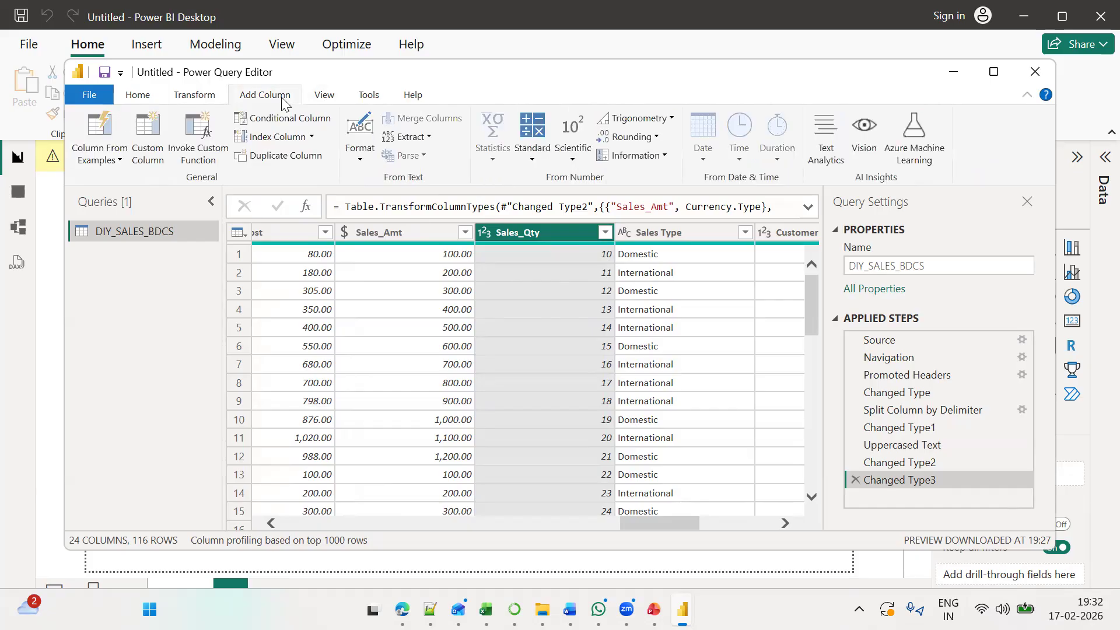
pyautogui.click(211, 101)
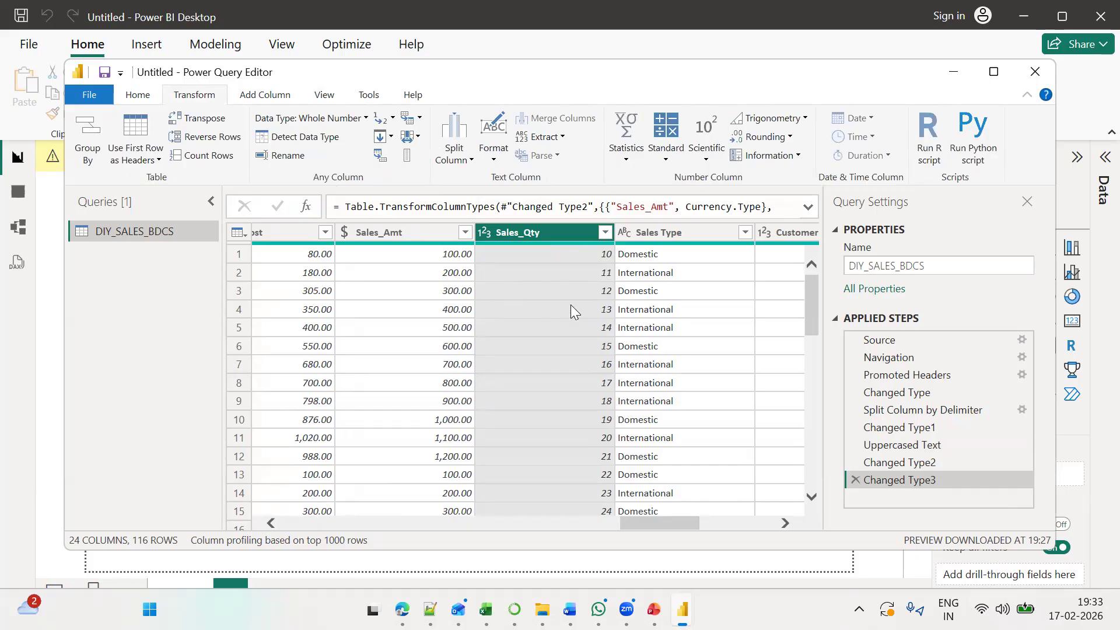
pyautogui.click(605, 234)
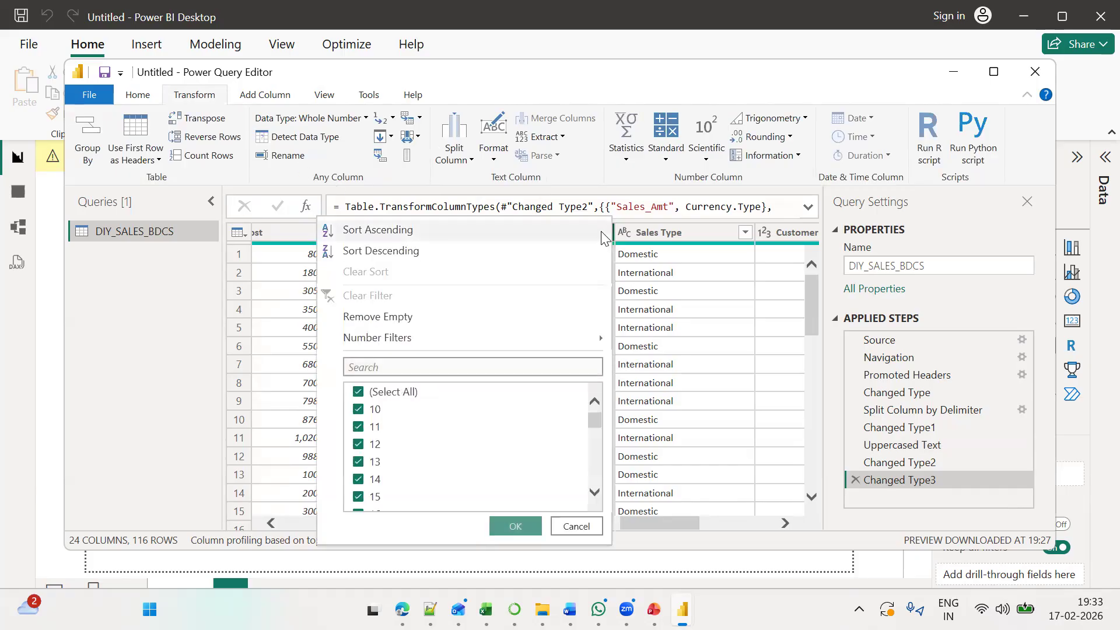
pyautogui.click(602, 232)
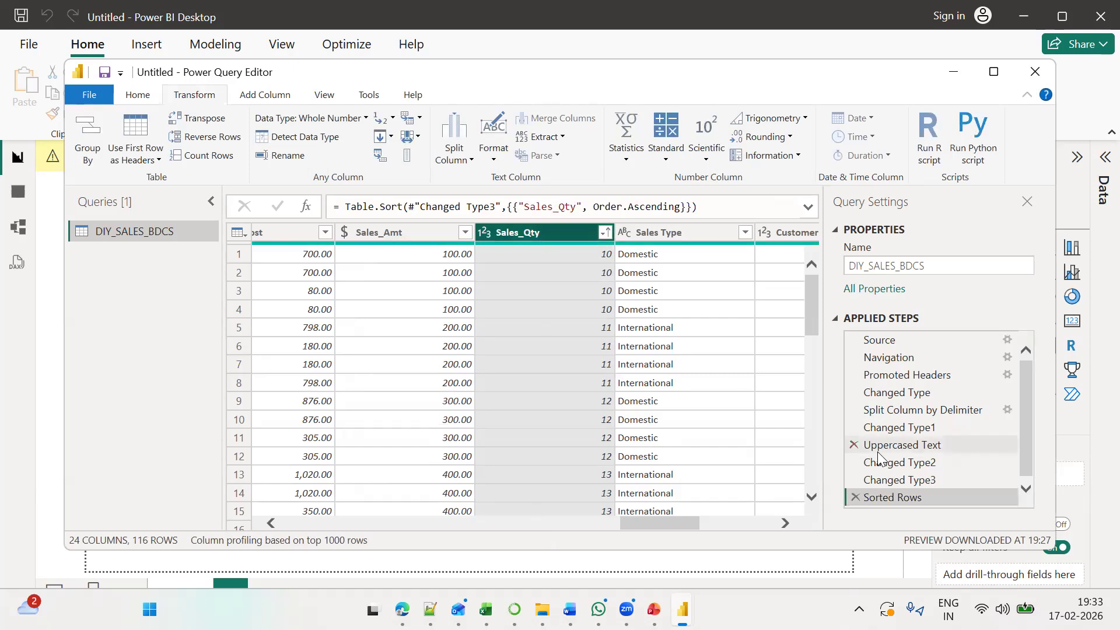
pyautogui.scroll(-1, 1013, 457)
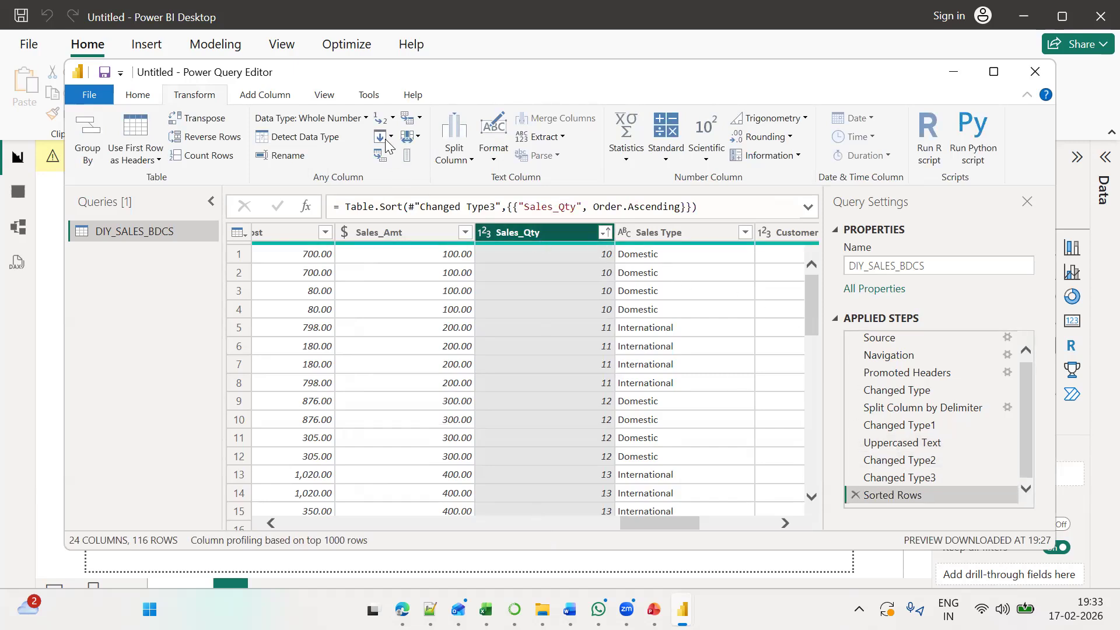
# Run automatic data type detection on the Sales_Qty column
pyautogui.click(330, 121)
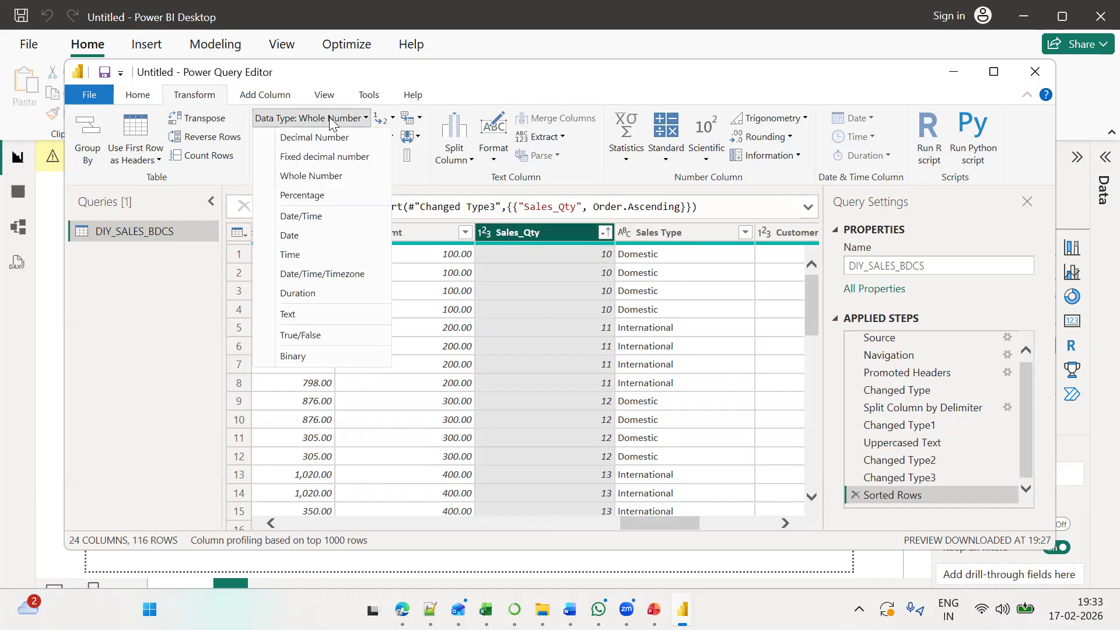
pyautogui.click(330, 121)
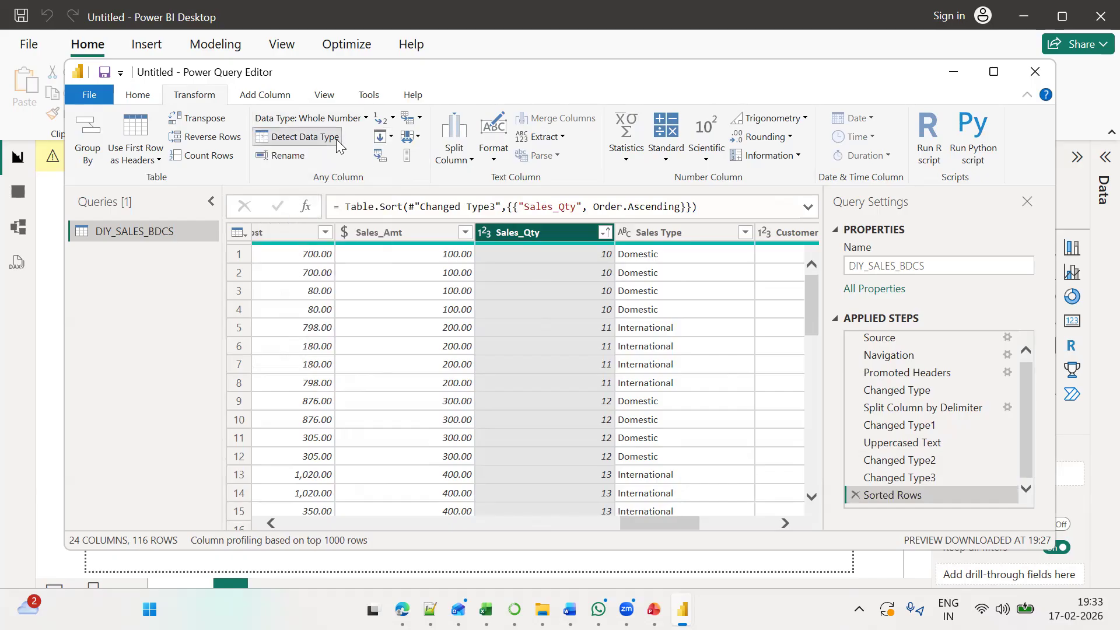
pyautogui.click(336, 139)
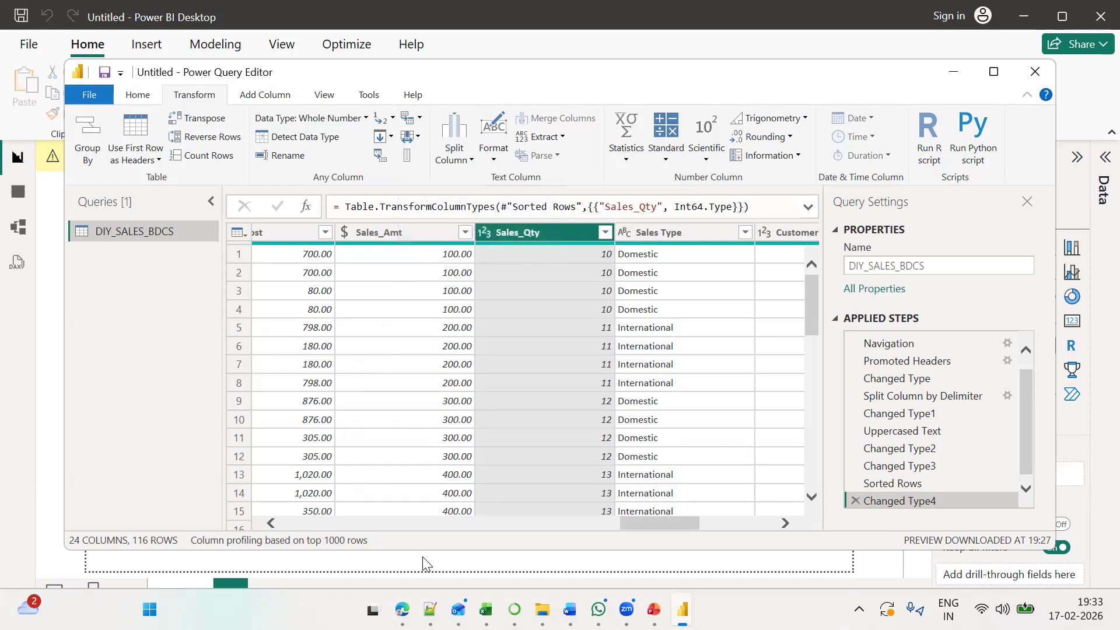
pyautogui.moveTo(655, 521); pyautogui.dragTo(274, 538)
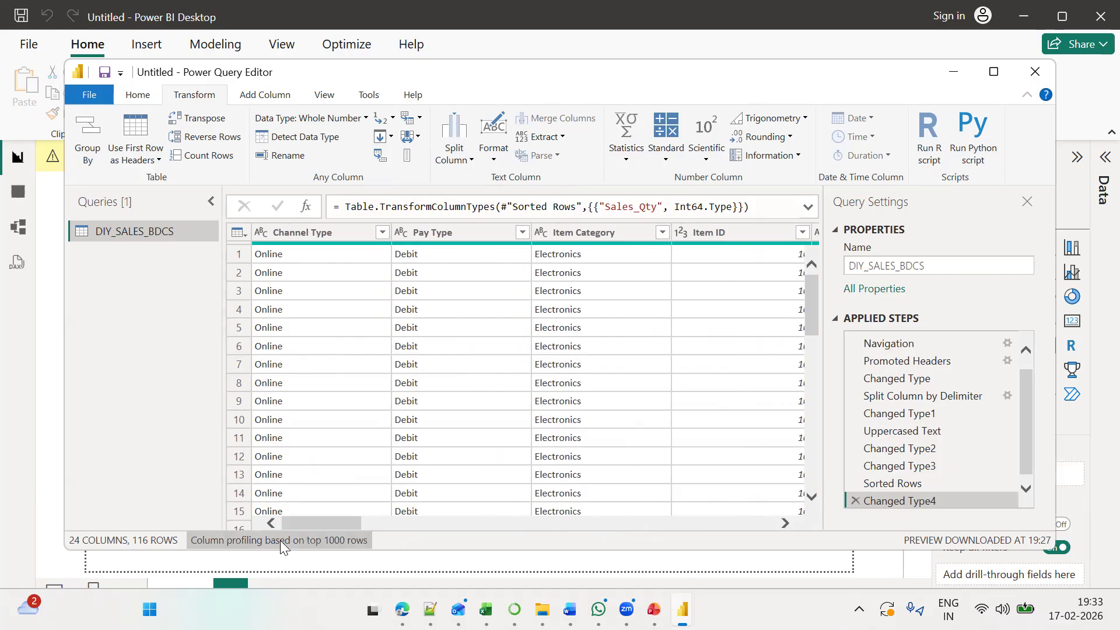